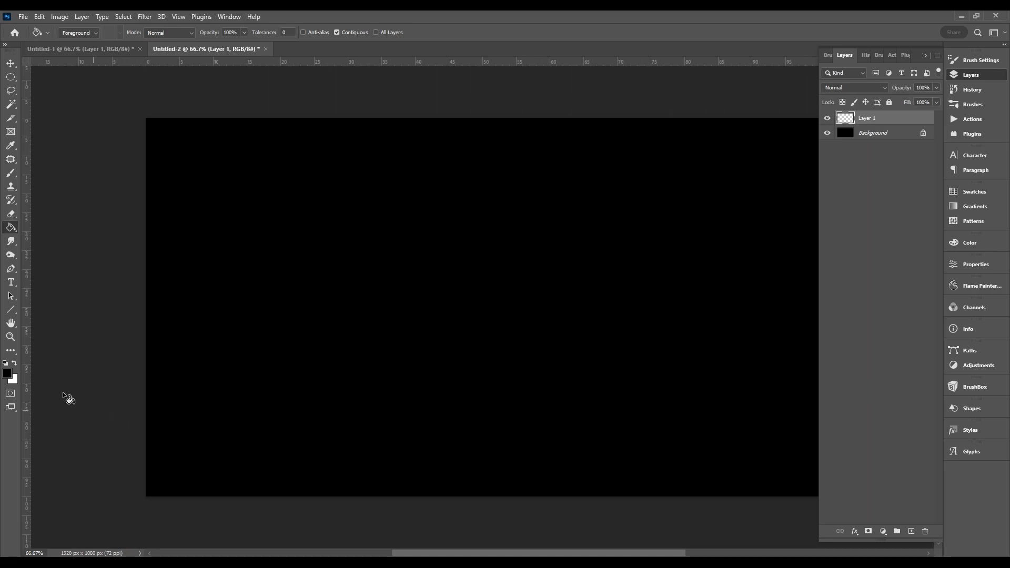
Step: Place a vertical and a horizontal guide crossing at the centre of the canvas
{"action": "key", "text": "v"}
{"action": "mouse_move", "coordinate": [24, 332]}
{"action": "left_mouse_down"}
{"action": "mouse_move", "coordinate": [399, 327]}
{"action": "mouse_move", "coordinate": [482, 313]}
{"action": "left_mouse_up"}
{"action": "mouse_move", "coordinate": [497, 62]}
{"action": "left_mouse_down"}
{"action": "mouse_move", "coordinate": [496, 322]}
{"action": "mouse_move", "coordinate": [496, 308]}
{"action": "mouse_move", "coordinate": [529, 347]}
{"action": "left_mouse_up"}
Step: Make a circular selection centred on the guide intersection, fill it with white on Layer 1, and deselect
{"action": "key", "text": "m"}
{"action": "key", "text": "x"}
{"action": "key", "text": "shift+F5"}
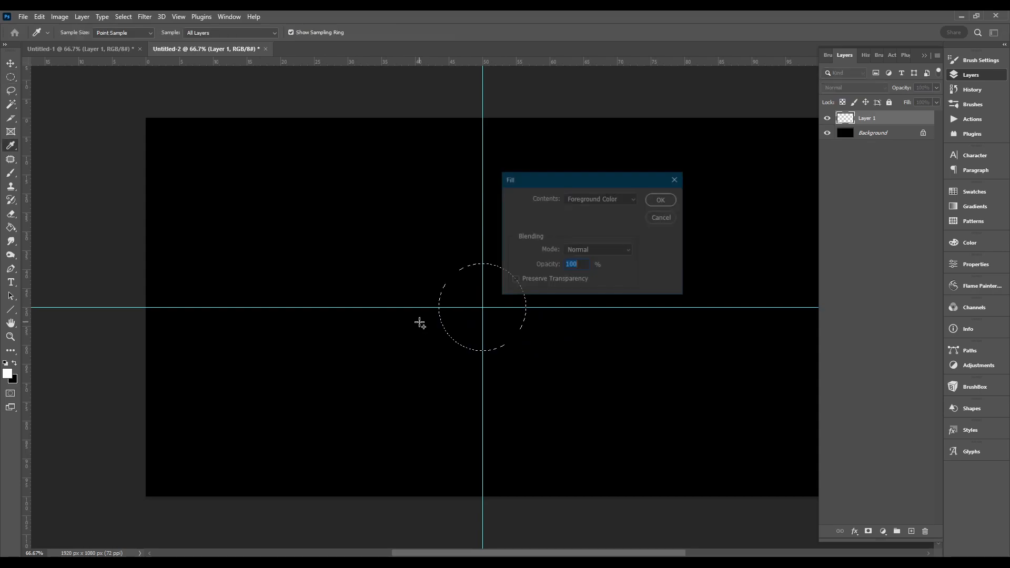
{"action": "key", "text": "Return"}
{"action": "key", "text": "ctrl+d"}
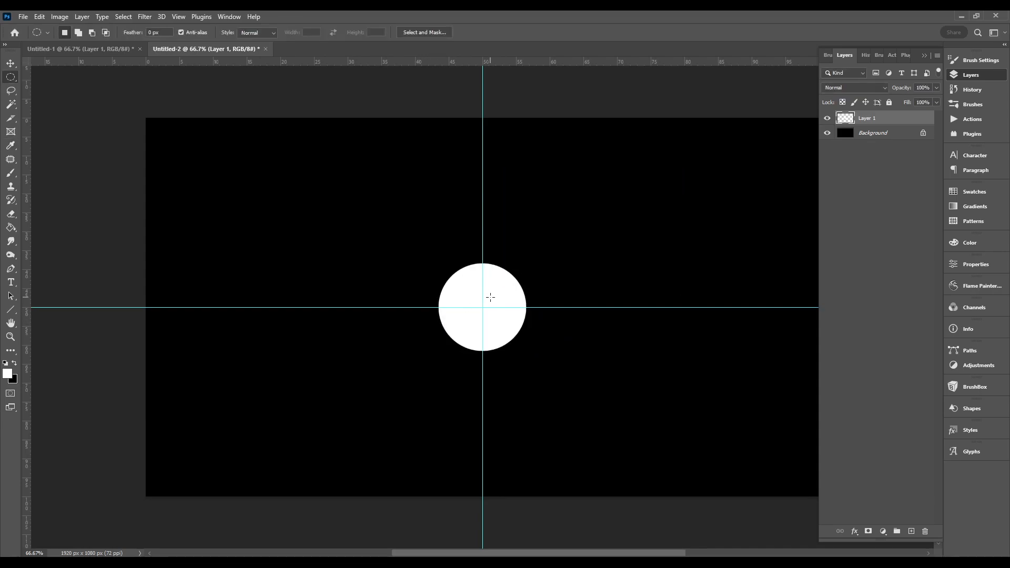
Step: Cut a circular hole from the disc's centre and widen it with a 200 px eraser to leave a thin ring
{"action": "left_click_drag", "start_coordinate": [485, 302], "coordinate": [507, 332]}
{"action": "key", "text": "Delete"}
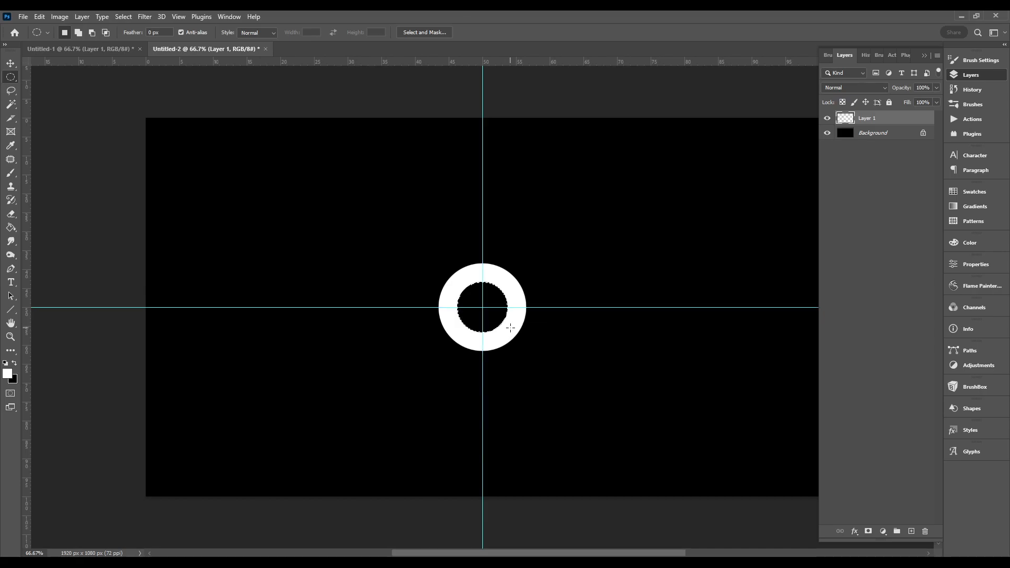
{"action": "key", "text": "ctrl+d"}
{"action": "key", "text": "e"}
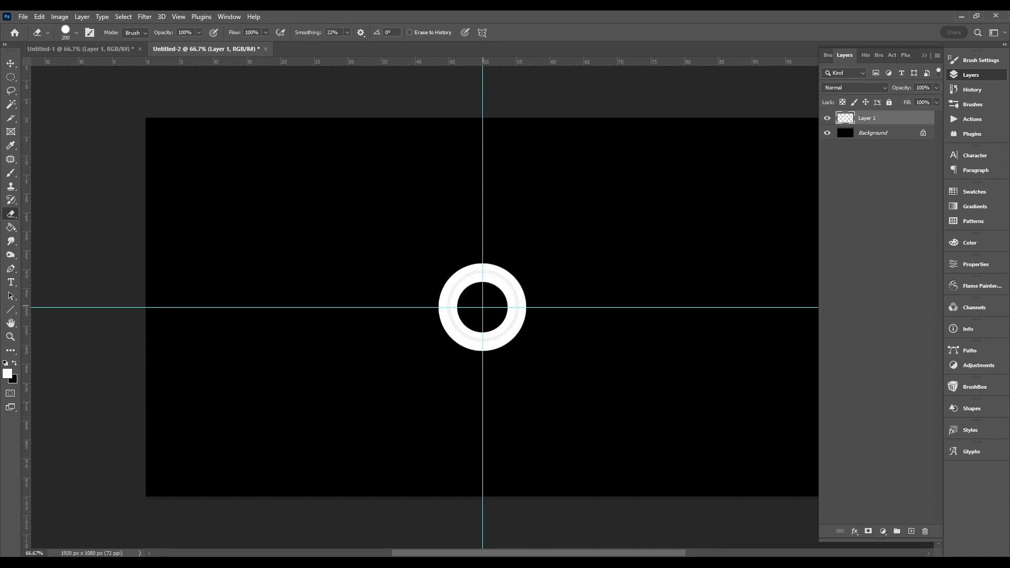
{"action": "left_click", "coordinate": [482, 308]}
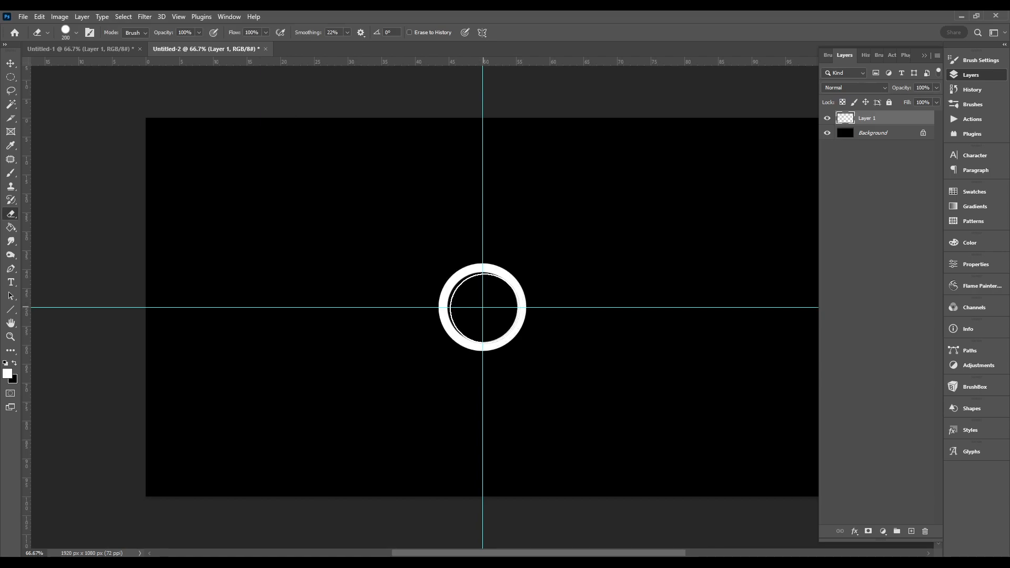
Step: Distort the ring with the Wave filter: Sine, 5 generators, wavelength 1 to 79, amplitude 32 to 129, scale 81% by 72%
{"action": "left_click", "coordinate": [145, 17]}
{"action": "mouse_move", "coordinate": [166, 174]}
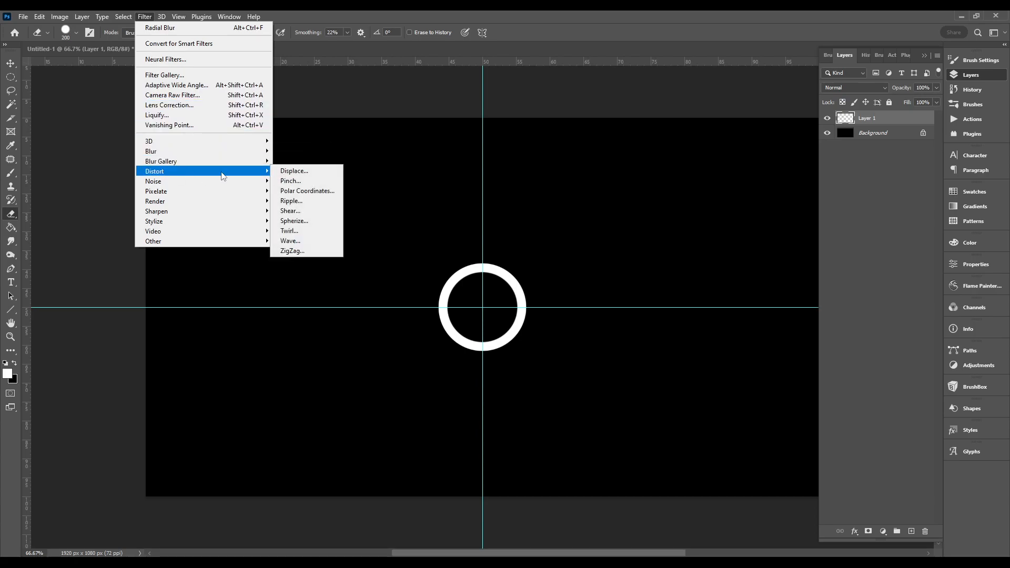
{"action": "left_click", "coordinate": [316, 241]}
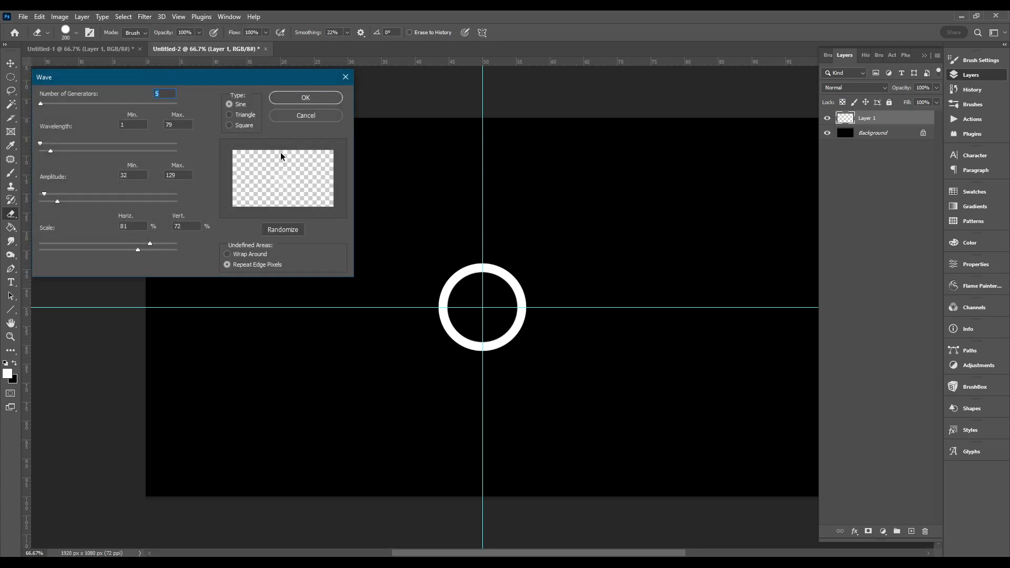
{"action": "left_click", "coordinate": [283, 182]}
{"action": "left_click", "coordinate": [326, 97]}
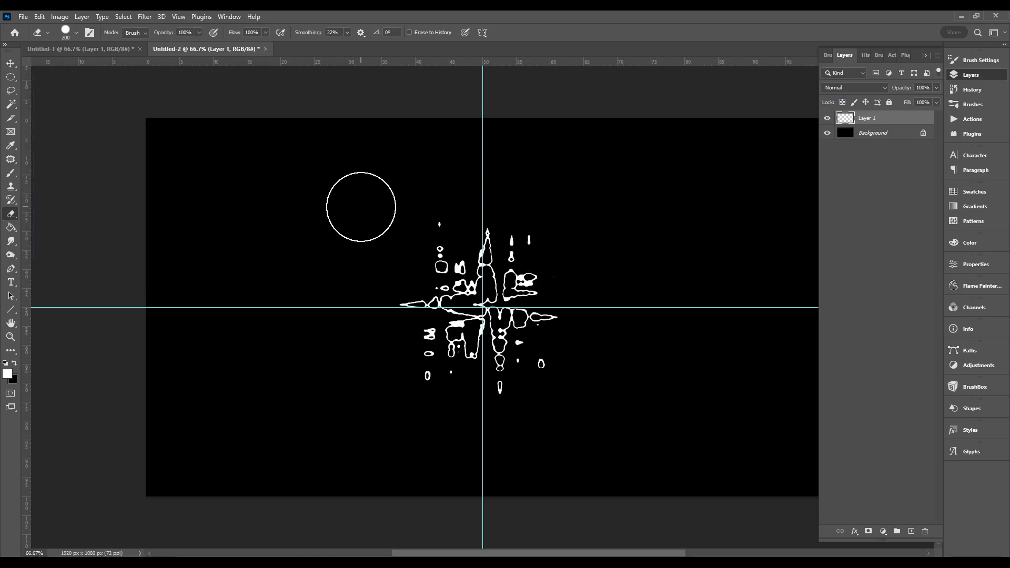
Step: Apply a Radial Blur to the distorted ring using the Zoom method, amount 100 and Best quality
{"action": "left_click", "coordinate": [145, 16]}
{"action": "mouse_move", "coordinate": [266, 151]}
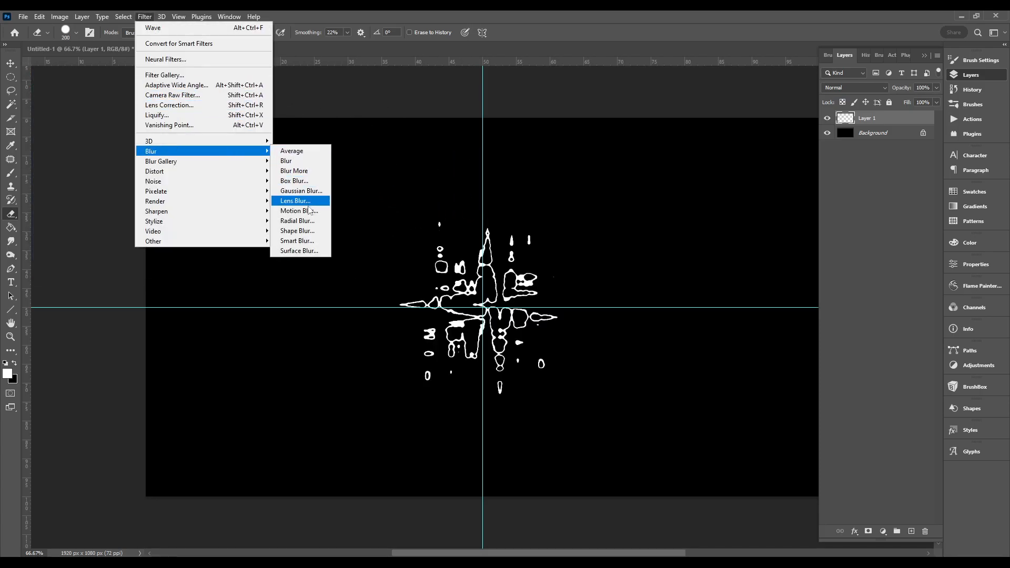
{"action": "left_click", "coordinate": [297, 221]}
{"action": "left_click", "coordinate": [251, 205]}
{"action": "left_click", "coordinate": [244, 176]}
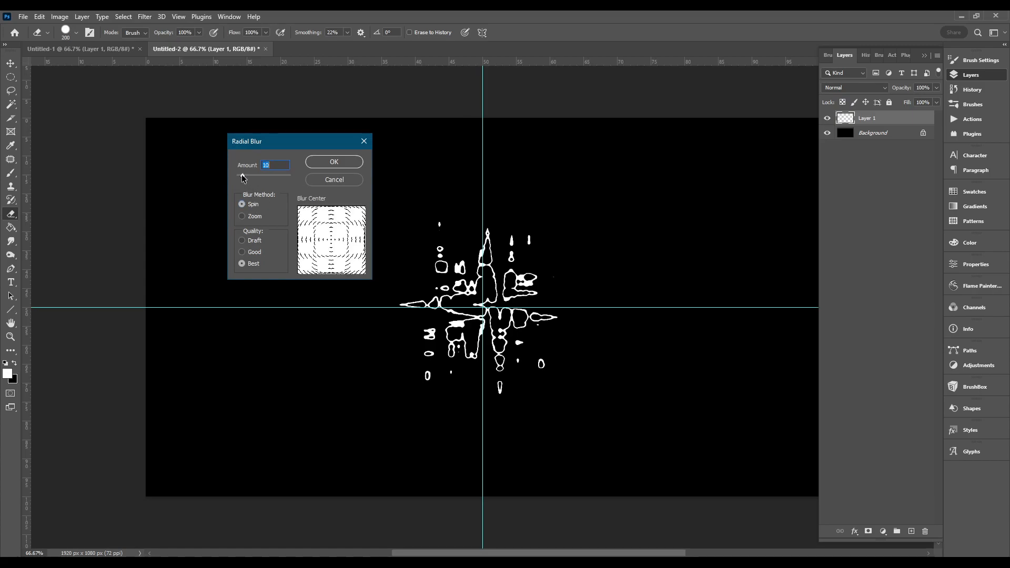
{"action": "left_click", "coordinate": [250, 216]}
{"action": "left_click_drag", "start_coordinate": [243, 176], "coordinate": [289, 176]}
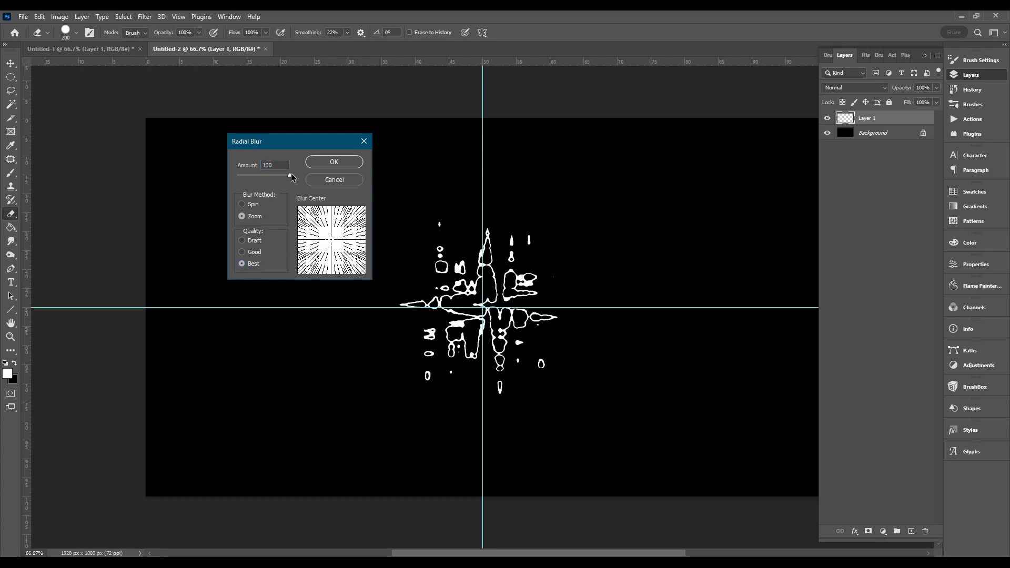
{"action": "left_click", "coordinate": [333, 161]}
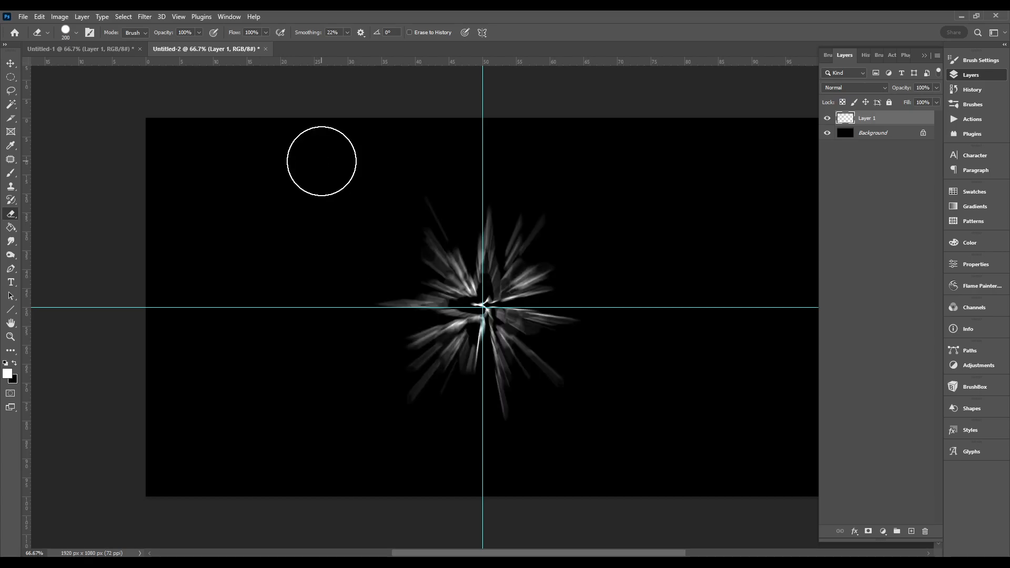
Step: Apply the same Zoom Radial Blur with amount 100 to the rays two more times
{"action": "left_click", "coordinate": [145, 18]}
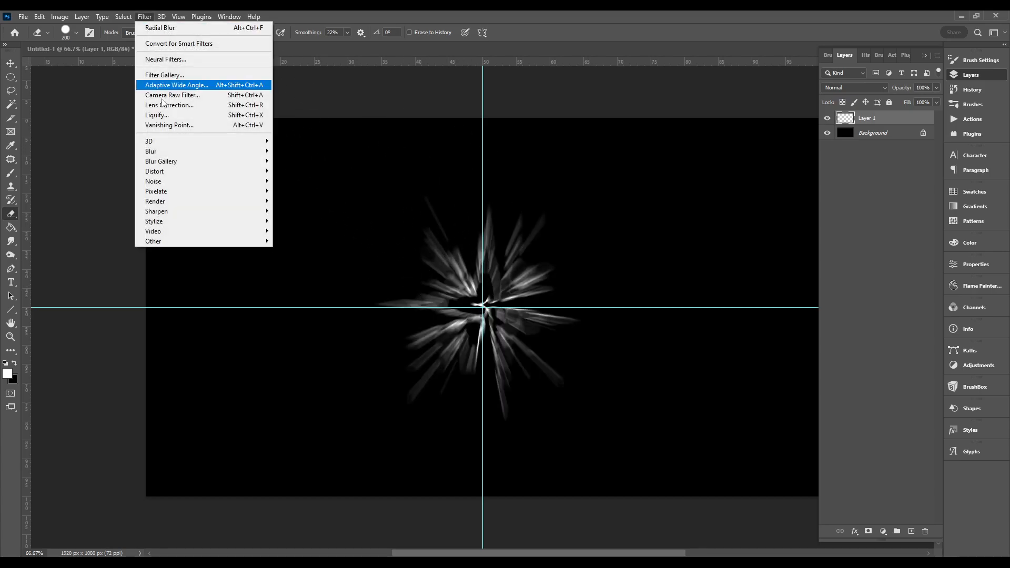
{"action": "mouse_move", "coordinate": [155, 151]}
{"action": "left_click", "coordinate": [297, 221]}
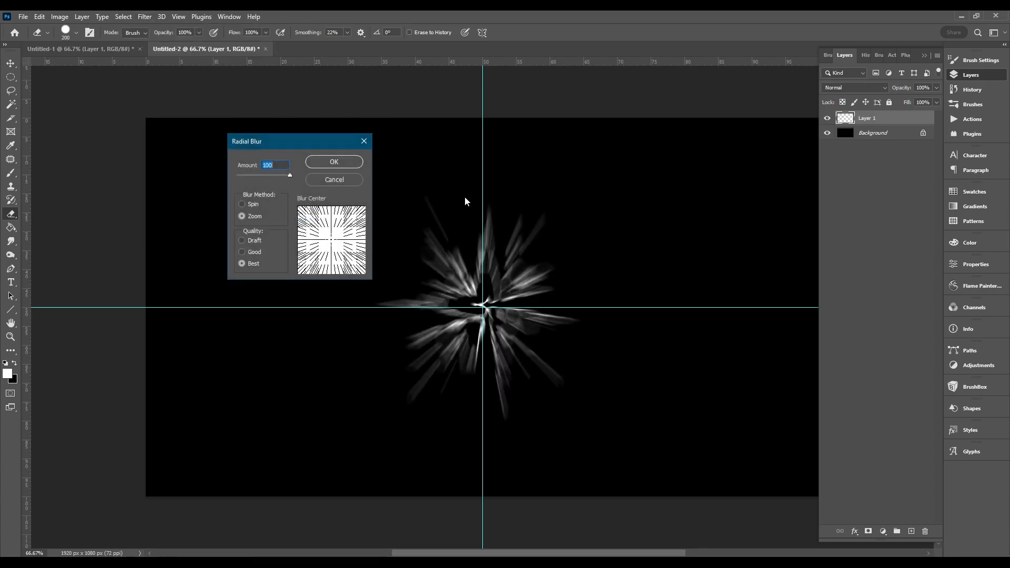
{"action": "left_click", "coordinate": [335, 163]}
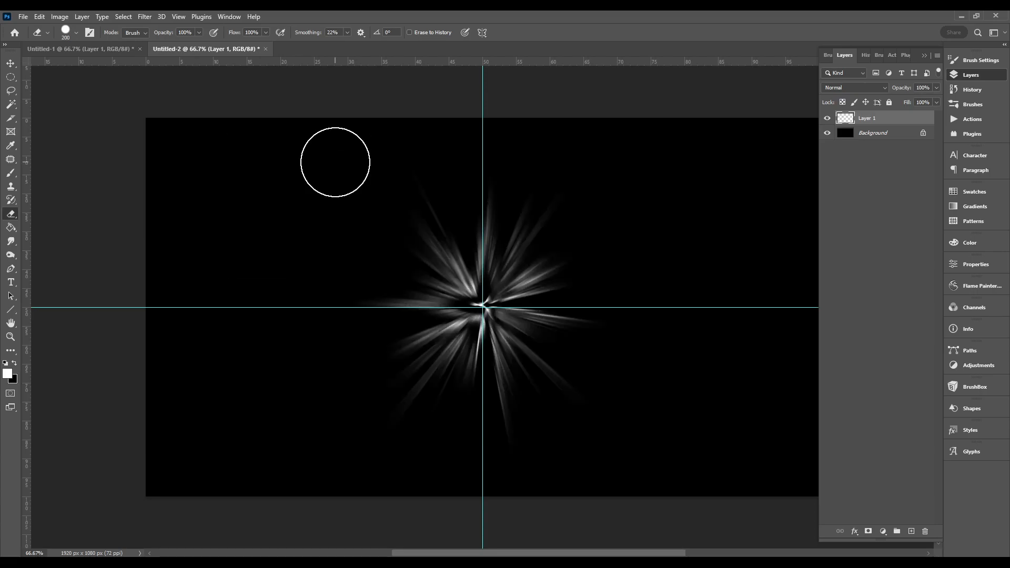
{"action": "left_click", "coordinate": [144, 16]}
{"action": "mouse_move", "coordinate": [197, 152]}
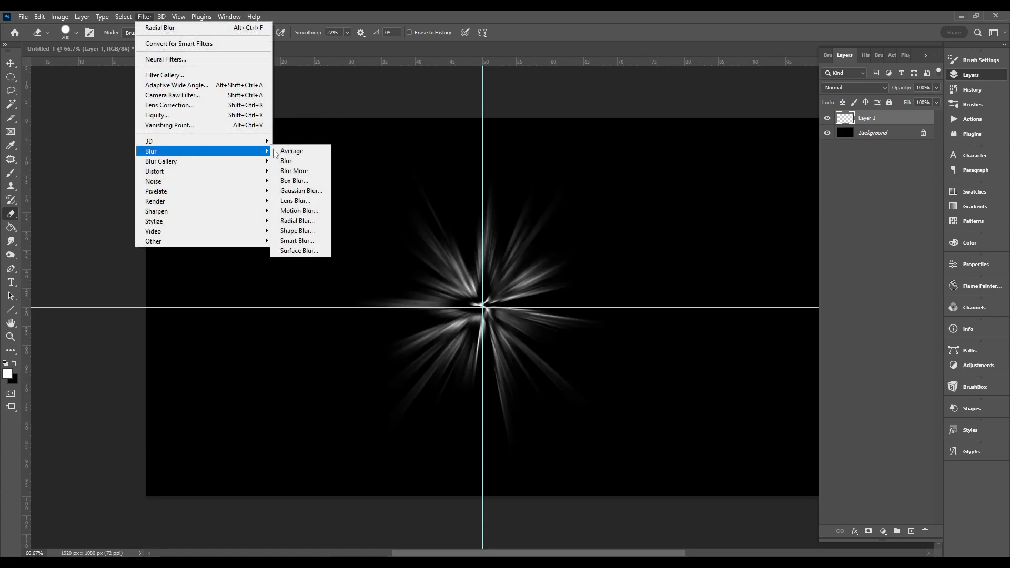
{"action": "left_click", "coordinate": [297, 221]}
{"action": "left_click", "coordinate": [347, 161]}
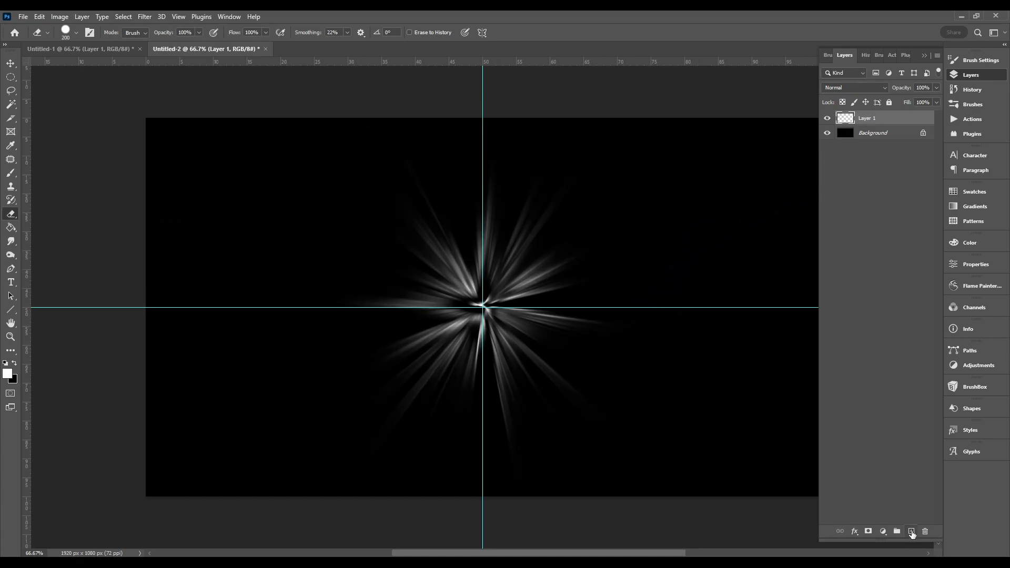
Step: Add a new empty layer above the rays and clip it to Layer 1
{"action": "left_click", "coordinate": [912, 533]}
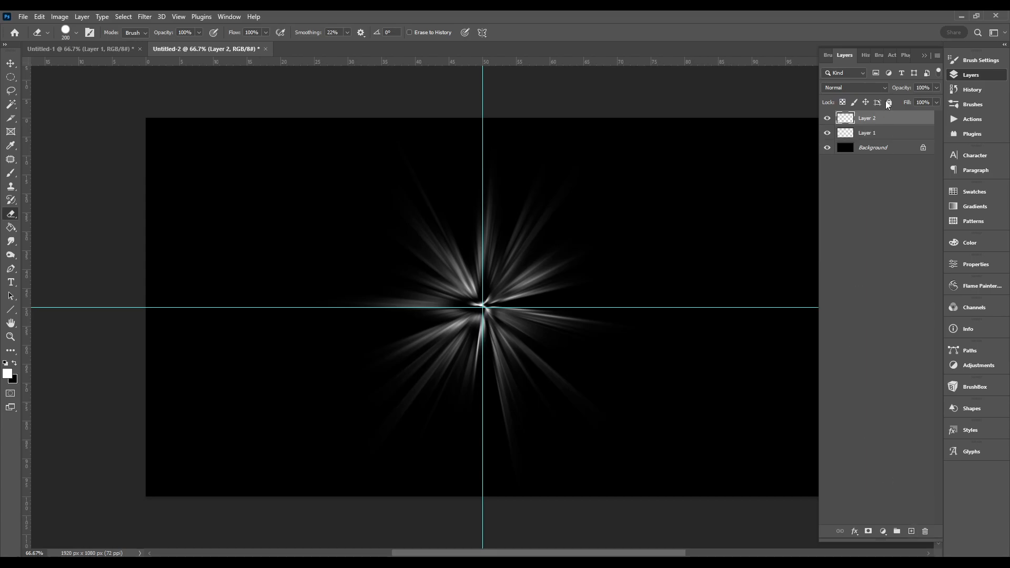
{"action": "right_click", "coordinate": [869, 113]}
{"action": "left_click", "coordinate": [813, 314]}
Step: Duplicate the ray layer together with its clipped layer twice
{"action": "left_click", "coordinate": [874, 133], "text": "shift"}
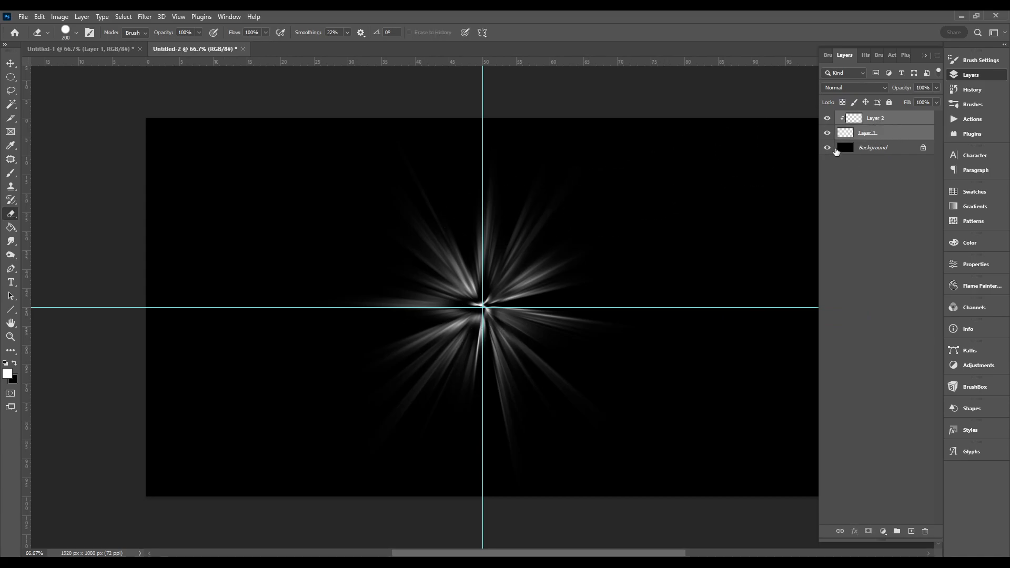
{"action": "key", "text": "ctrl+j"}
{"action": "key", "text": "ctrl+j"}
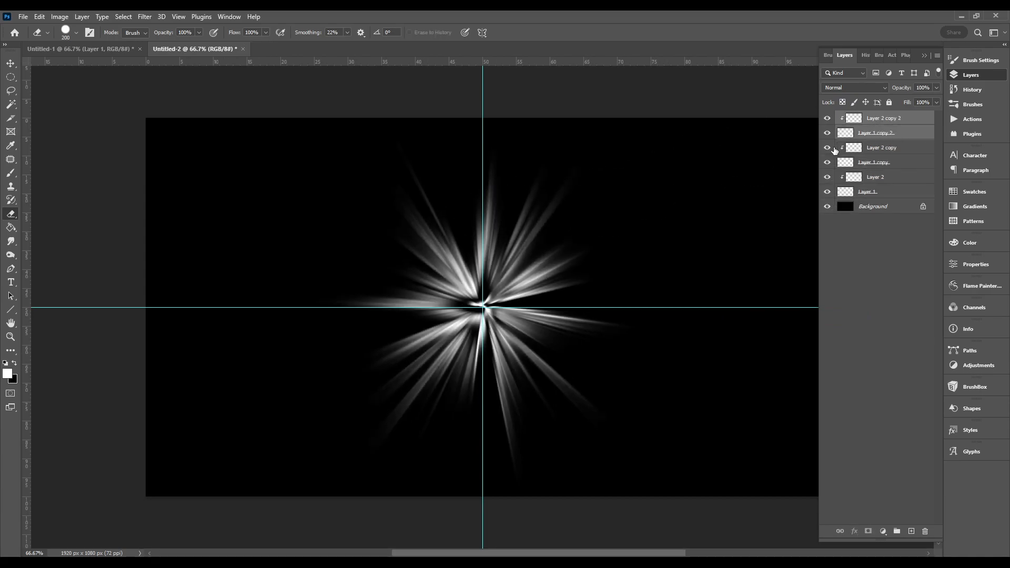
Step: Fill the topmost clipped layer, Layer 2 copy 2, with red ff0000
{"action": "left_click", "coordinate": [876, 120]}
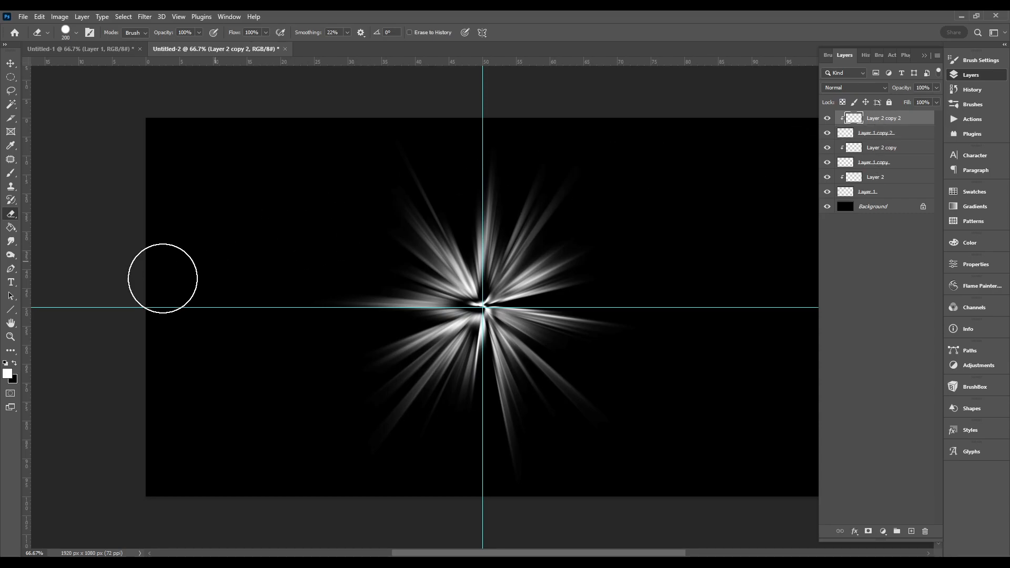
{"action": "left_click", "coordinate": [8, 373]}
{"action": "type", "text": "ff0000"}
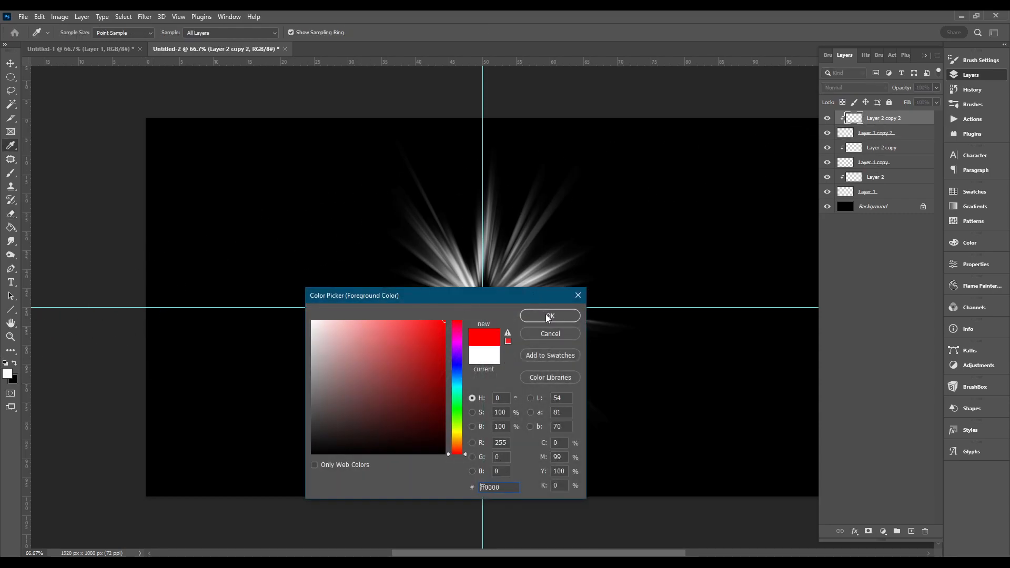
{"action": "left_click", "coordinate": [549, 316]}
{"action": "key", "text": "g"}
{"action": "left_click", "coordinate": [546, 240]}
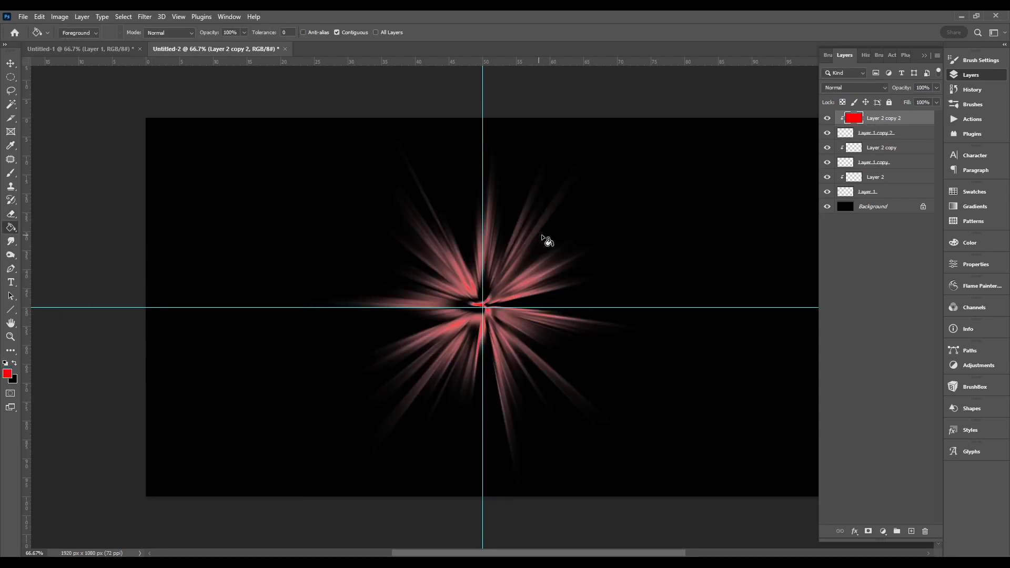
Step: Fill the middle clipped layer, Layer 2 copy, with bright green
{"action": "left_click", "coordinate": [871, 153]}
{"action": "left_click", "coordinate": [8, 373]}
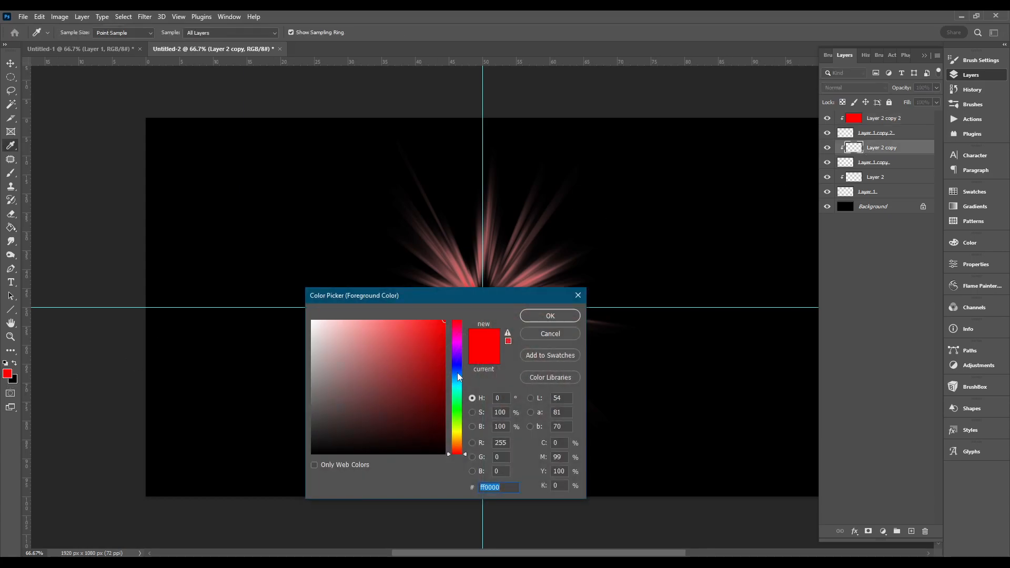
{"action": "left_click", "coordinate": [459, 409]}
{"action": "left_click", "coordinate": [549, 317]}
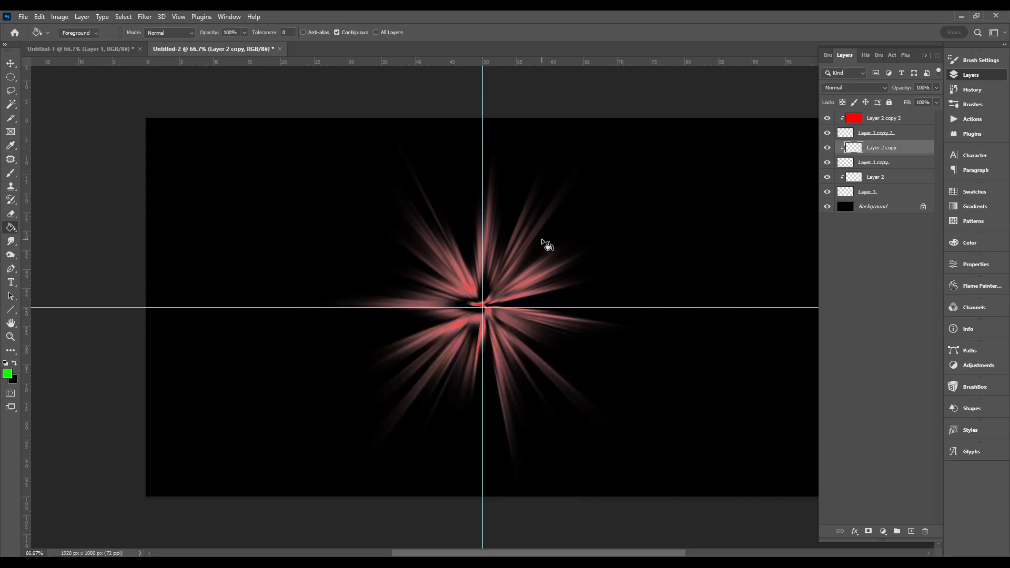
{"action": "left_click", "coordinate": [544, 241]}
Step: Fill the lowest clipped layer, Layer 2, with blue 005aff
{"action": "left_click", "coordinate": [835, 178]}
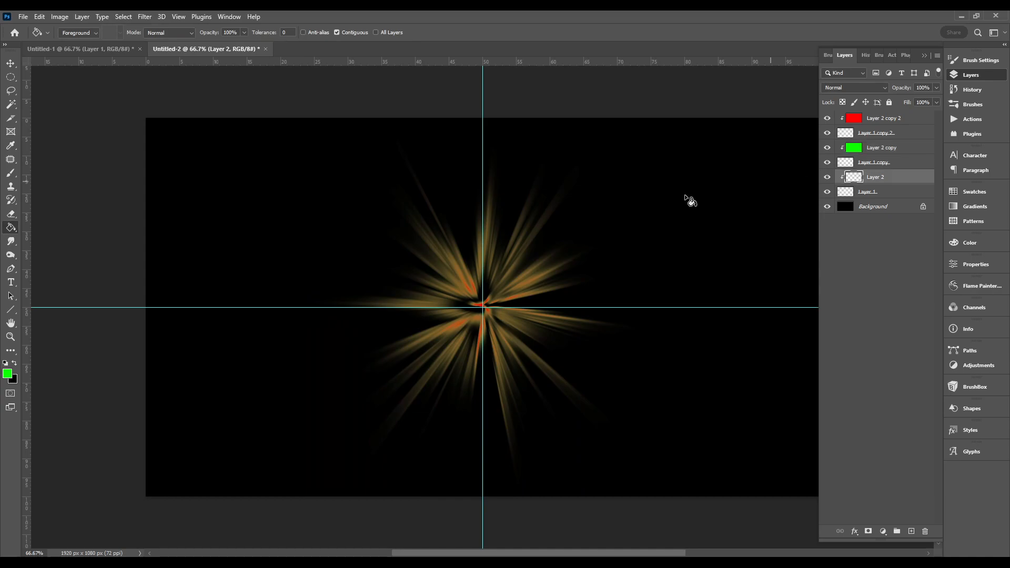
{"action": "left_click", "coordinate": [6, 375]}
{"action": "left_click", "coordinate": [458, 375]}
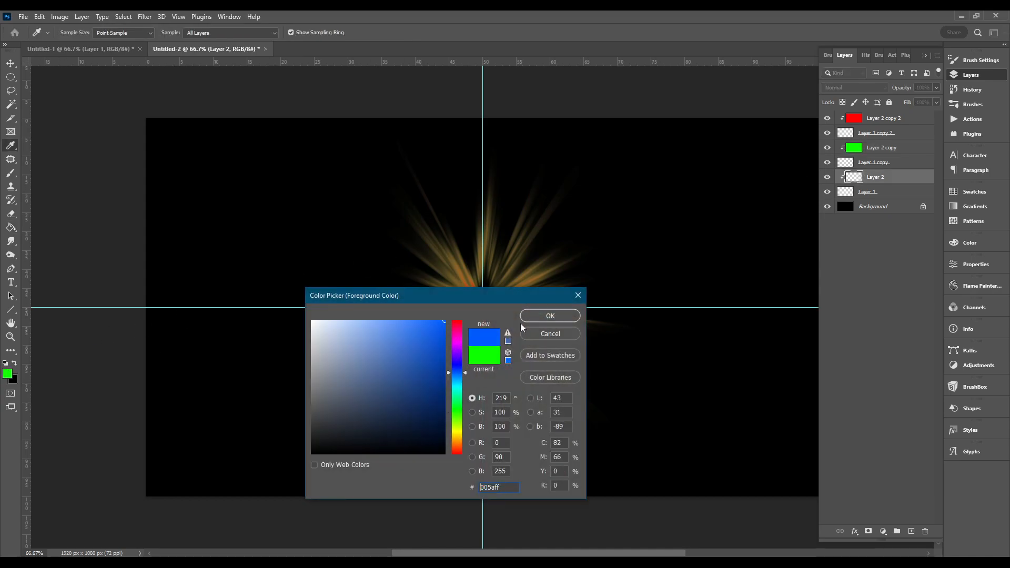
{"action": "left_click", "coordinate": [550, 315]}
{"action": "left_click", "coordinate": [605, 248]}
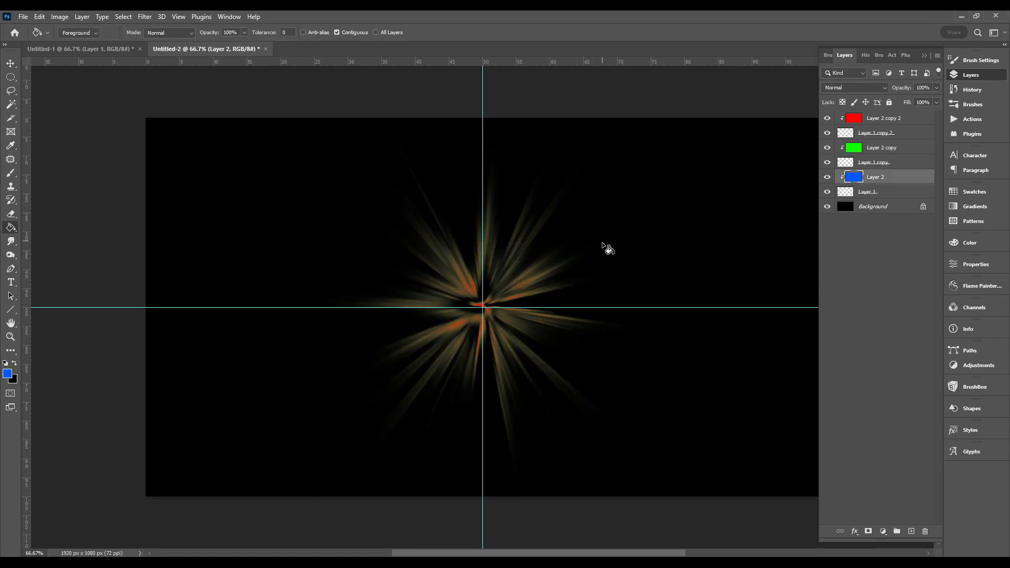
Step: Merge the red, green and blue clipped layers down into their respective ray layers
{"action": "right_click", "coordinate": [874, 120]}
{"action": "left_click", "coordinate": [784, 423]}
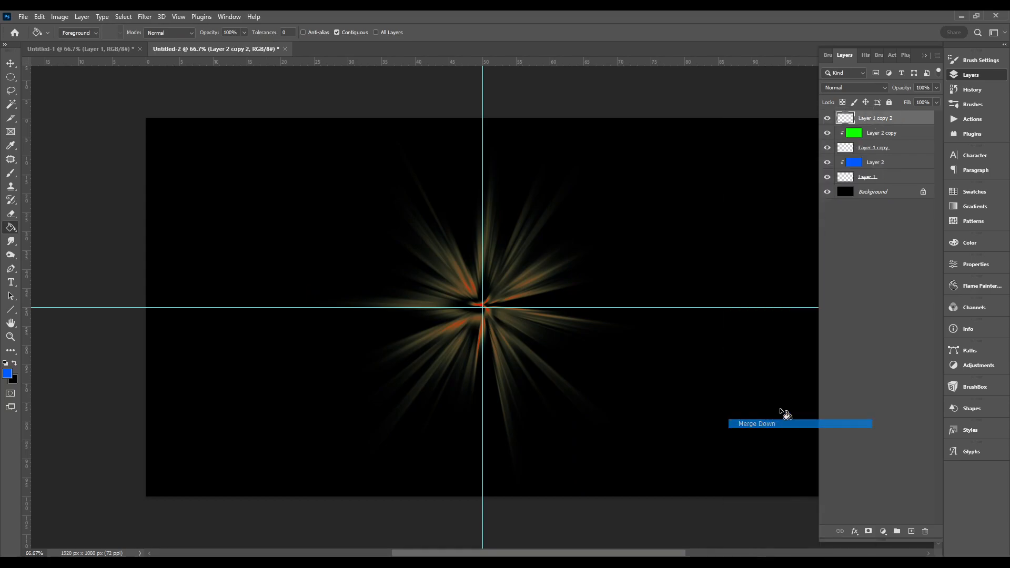
{"action": "right_click", "coordinate": [876, 132]}
{"action": "left_click", "coordinate": [814, 423]}
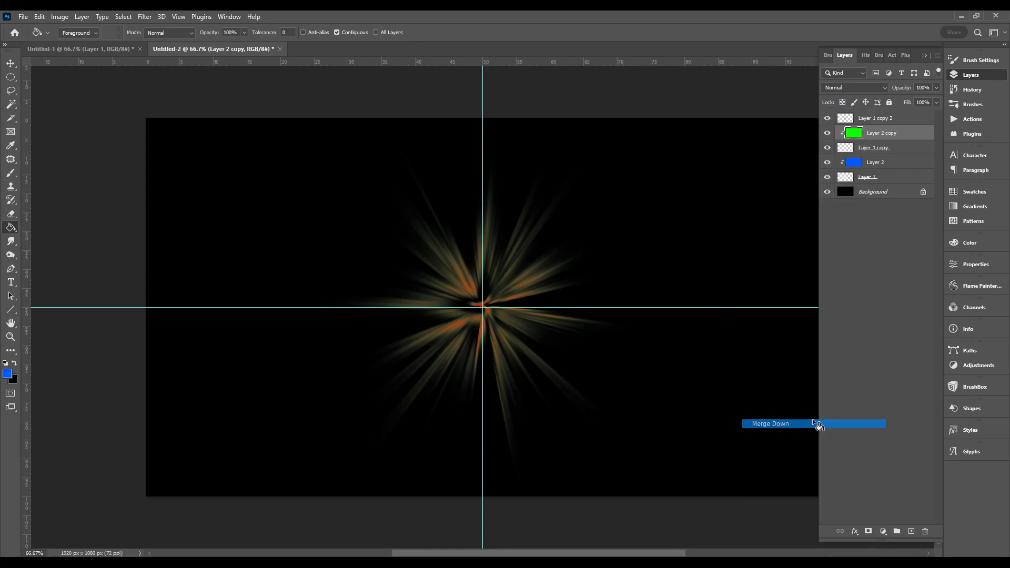
{"action": "right_click", "coordinate": [876, 148]}
{"action": "left_click", "coordinate": [790, 422]}
Step: Set the blending mode of all three coloured ray layers to Linear Dodge (Add)
{"action": "left_click", "coordinate": [876, 119], "text": "shift"}
{"action": "left_click", "coordinate": [861, 89]}
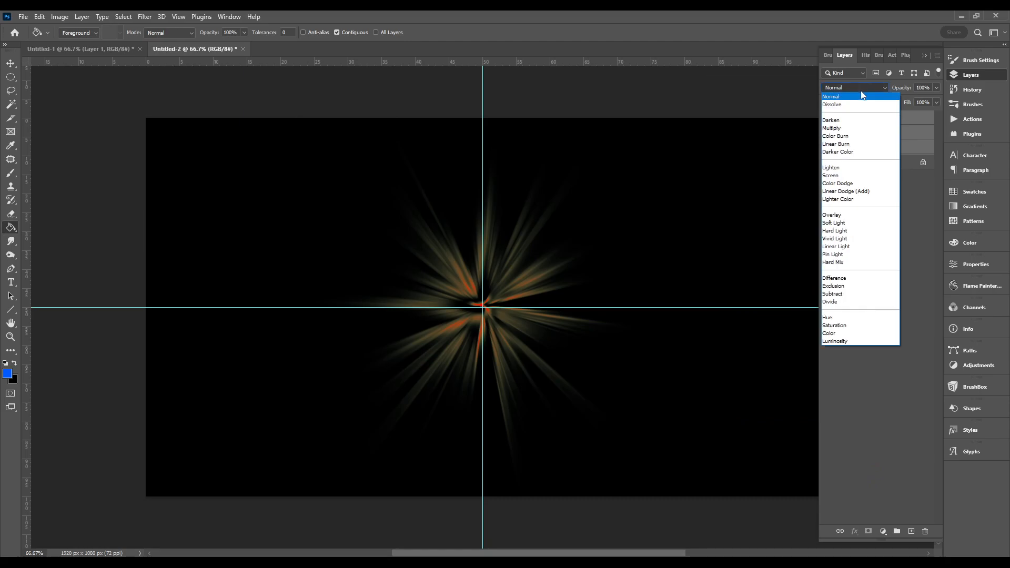
{"action": "left_click", "coordinate": [854, 189]}
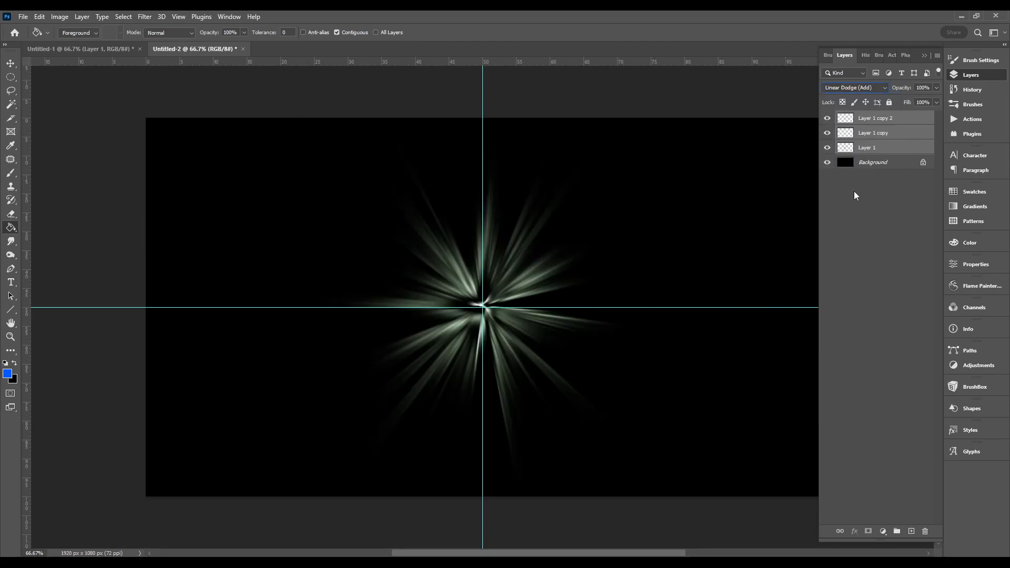
Step: Scale the red ray layer, Layer 1 copy 2, up to about 126% with a free transform
{"action": "left_click", "coordinate": [871, 150]}
{"action": "left_click", "coordinate": [867, 119]}
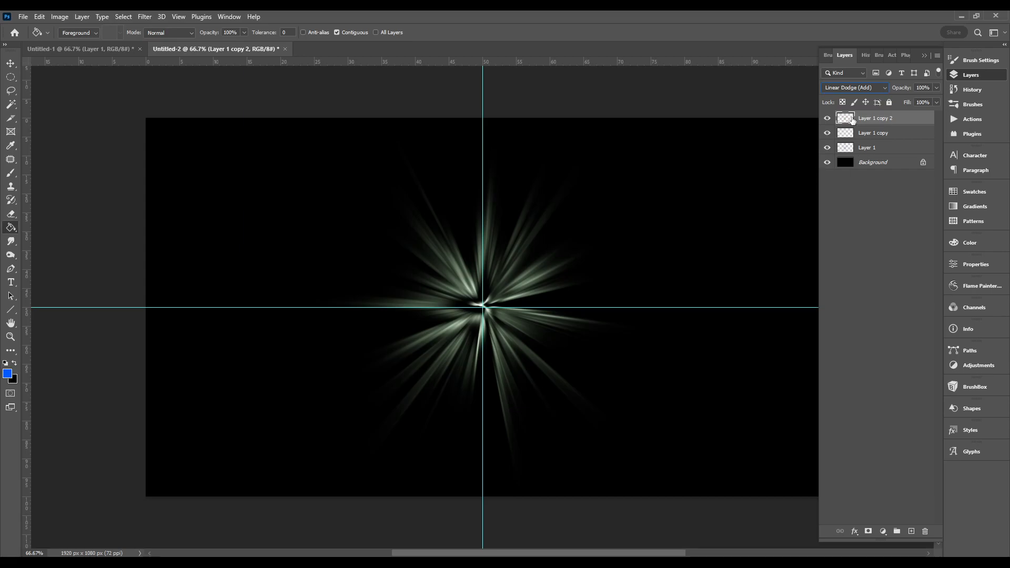
{"action": "key", "text": "ctrl+t"}
{"action": "left_click_drag", "start_coordinate": [637, 140], "coordinate": [674, 102]}
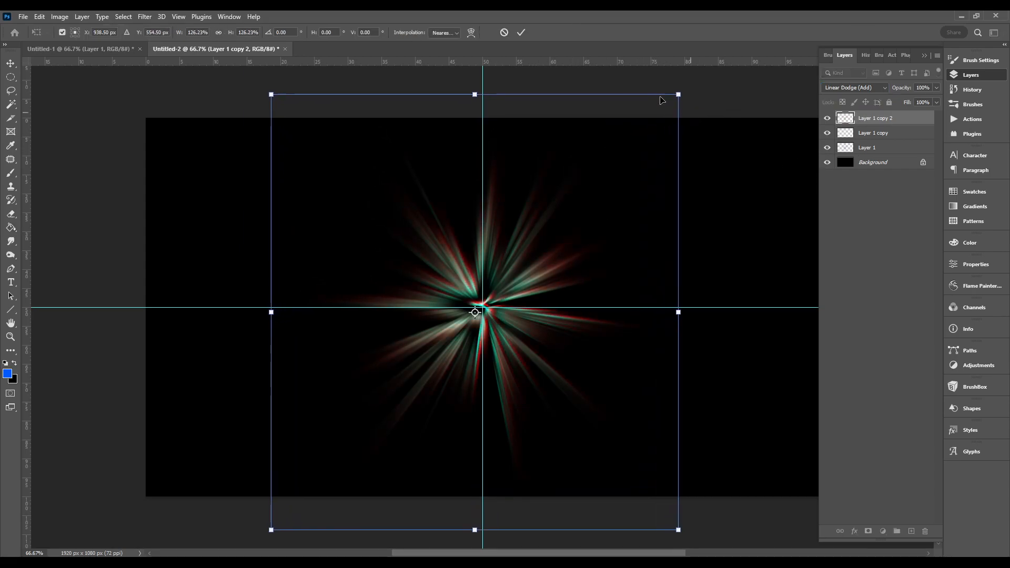
{"action": "left_click", "coordinate": [521, 32]}
Step: Try scaling the blue ray layer, Layer 1, down with a free transform, and undo the scaling of the blue and red ray layers
{"action": "left_click", "coordinate": [862, 148]}
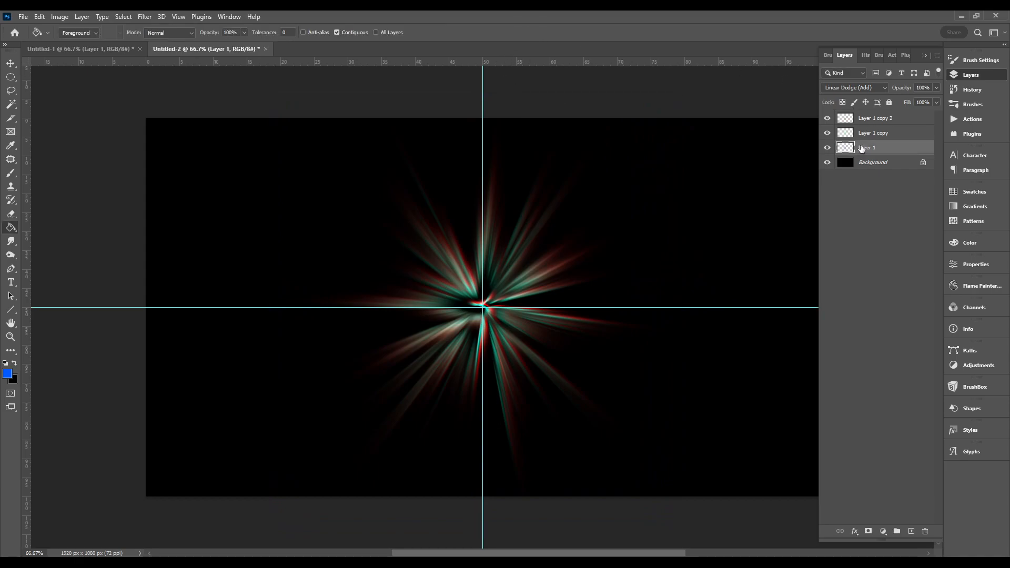
{"action": "key", "text": "ctrl+t"}
{"action": "left_click_drag", "start_coordinate": [634, 140], "coordinate": [564, 211]}
{"action": "left_click", "coordinate": [521, 32]}
{"action": "key", "text": "z"}
{"action": "left_click_drag", "start_coordinate": [515, 298], "coordinate": [548, 289]}
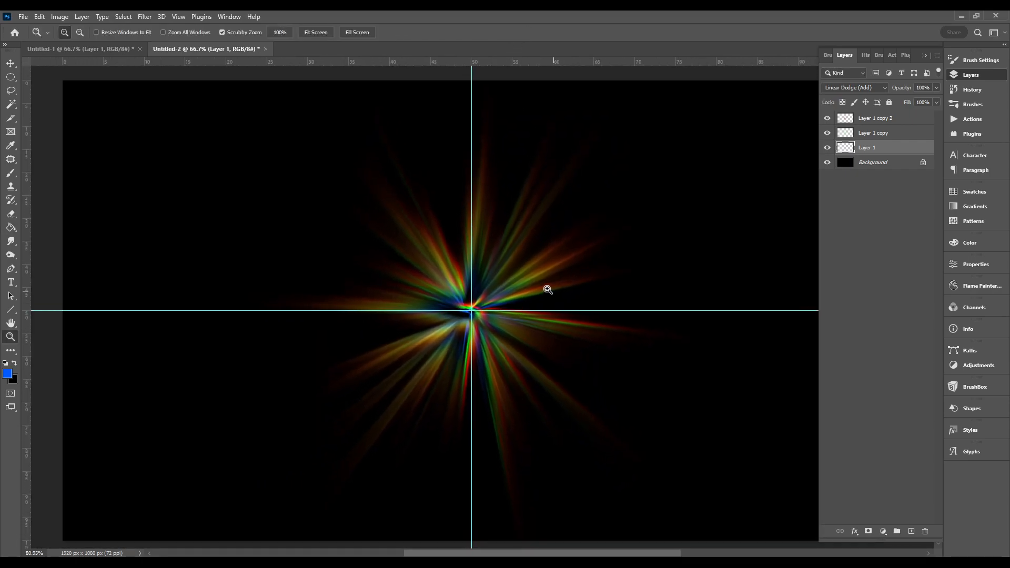
{"action": "key", "text": "ctrl+z"}
{"action": "key", "text": "ctrl+z"}
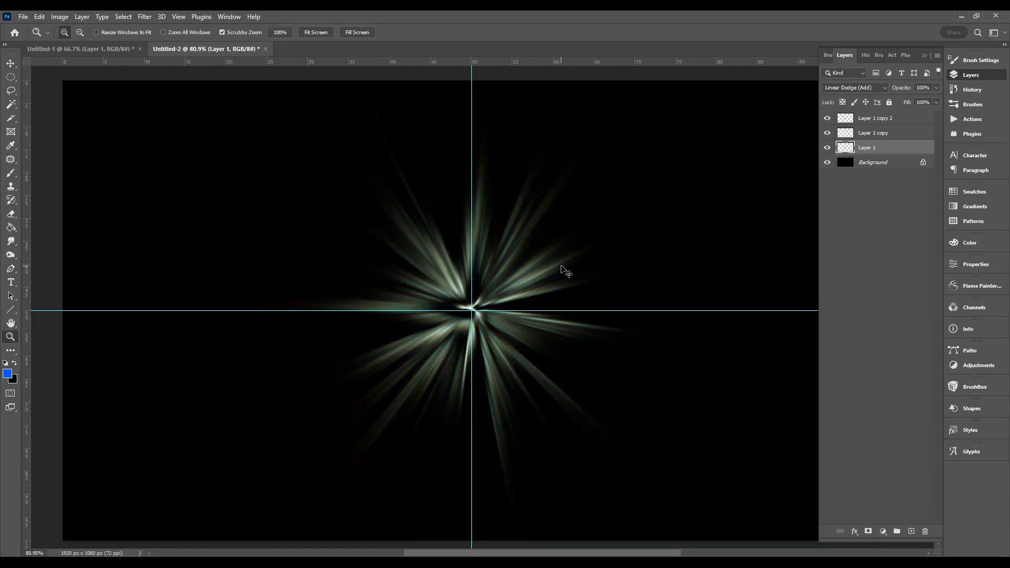
Step: Rotate the blue ray layer, Layer 1, by about 3.84° with a free transform
{"action": "key", "text": "ctrl+t"}
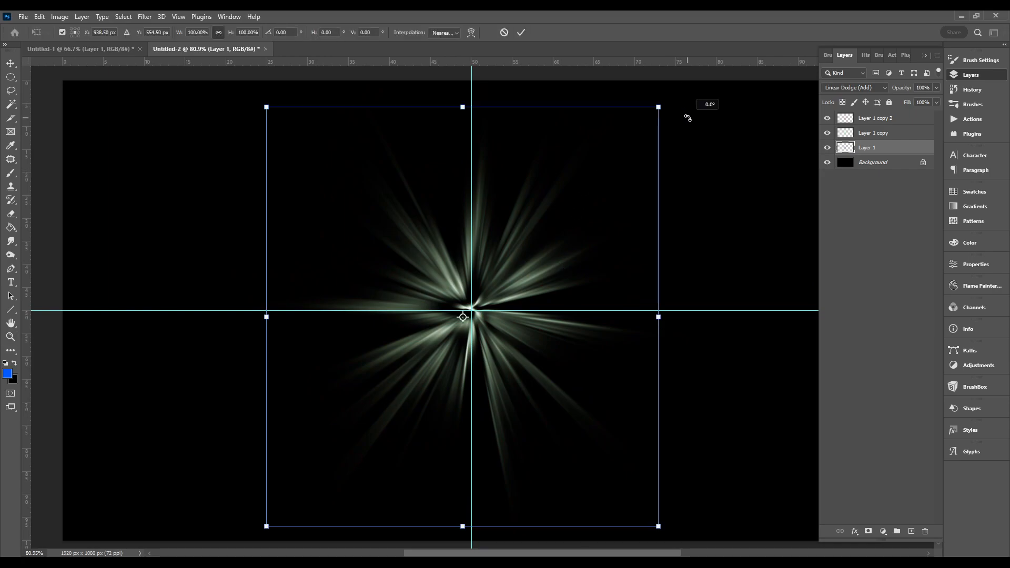
{"action": "left_click_drag", "start_coordinate": [667, 102], "coordinate": [685, 114]}
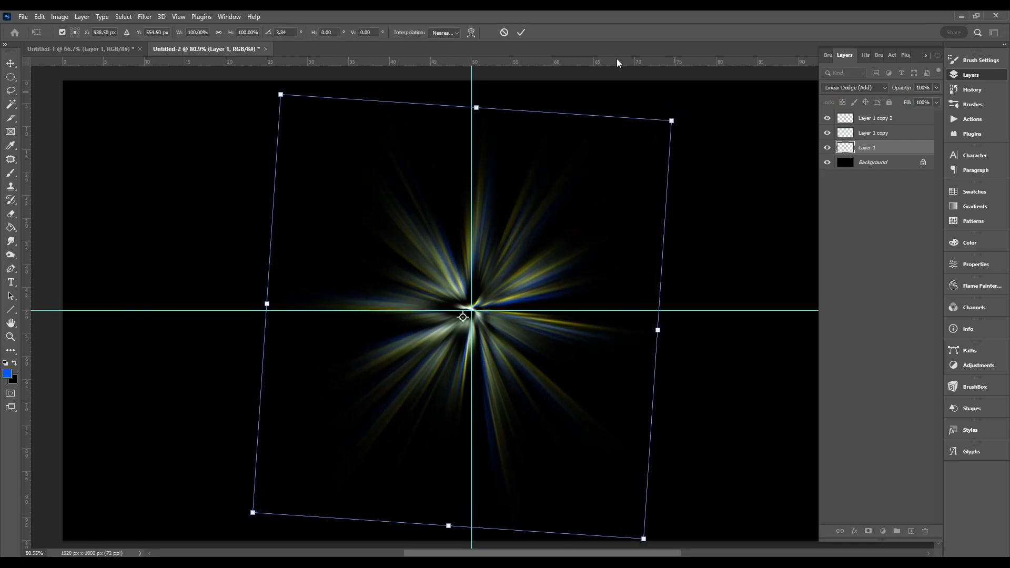
{"action": "left_click", "coordinate": [526, 32]}
{"action": "key", "text": "z"}
Step: Try rotating the red ray layer, Layer 1 copy 2, by about -5.17°, and undo the rotations of both layers
{"action": "left_click", "coordinate": [854, 123]}
{"action": "key", "text": "ctrl+t"}
{"action": "left_click_drag", "start_coordinate": [669, 99], "coordinate": [641, 85]}
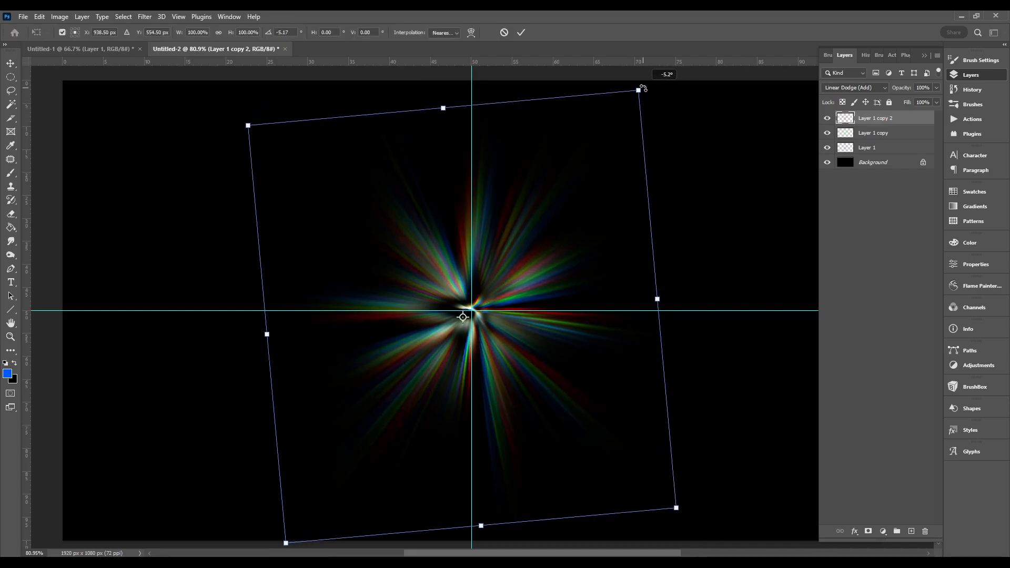
{"action": "left_click", "coordinate": [521, 33]}
{"action": "key", "text": "z"}
{"action": "key", "text": "ctrl+z"}
{"action": "key", "text": "ctrl+z"}
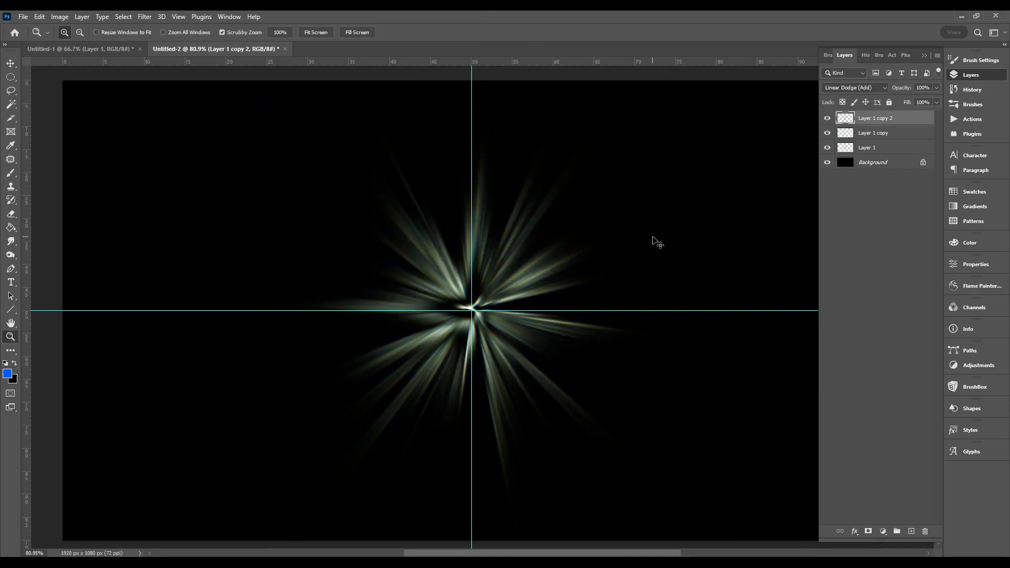
Step: Try separating the colours by shifting the red rays slightly left and the blue rays slightly right, and undo the moves
{"action": "key", "text": "ctrl+shift+z"}
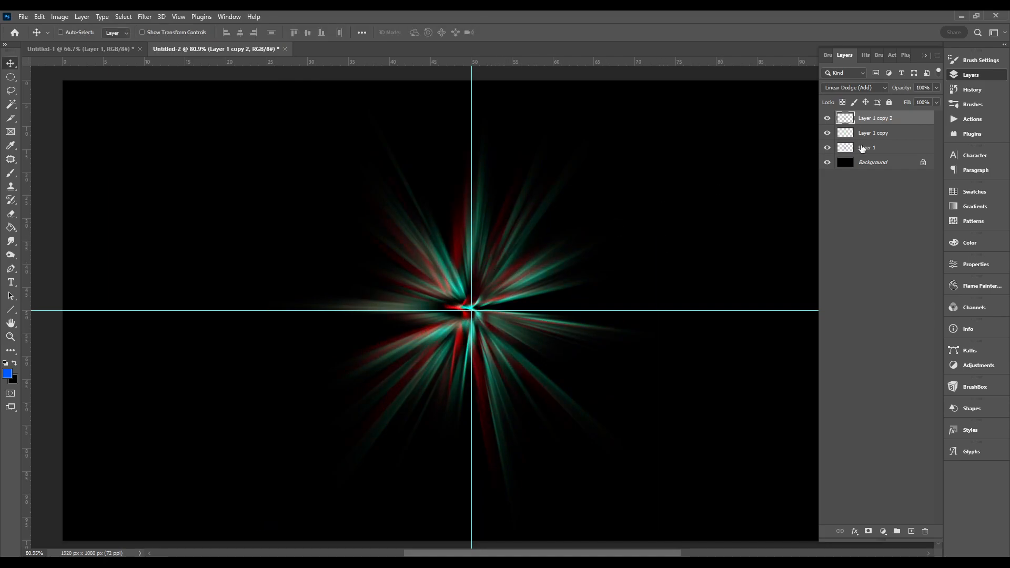
{"action": "left_click", "coordinate": [862, 148]}
{"action": "key", "text": "ctrl+t"}
{"action": "left_click_drag", "start_coordinate": [542, 253], "coordinate": [555, 254]}
{"action": "key", "text": "Return"}
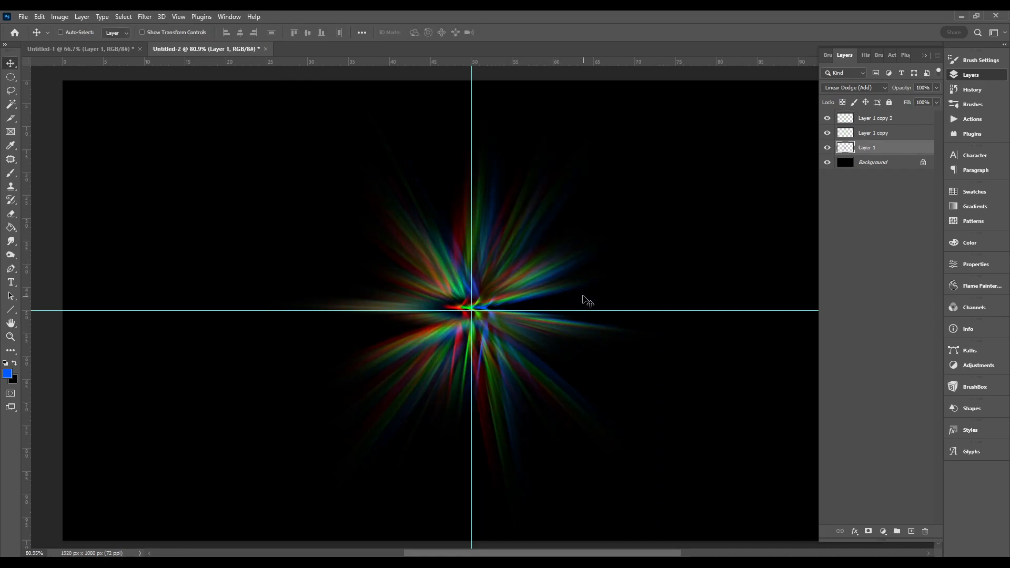
{"action": "key", "text": "ctrl+z"}
{"action": "key", "text": "ctrl+z"}
{"action": "key", "text": "ctrl+z"}
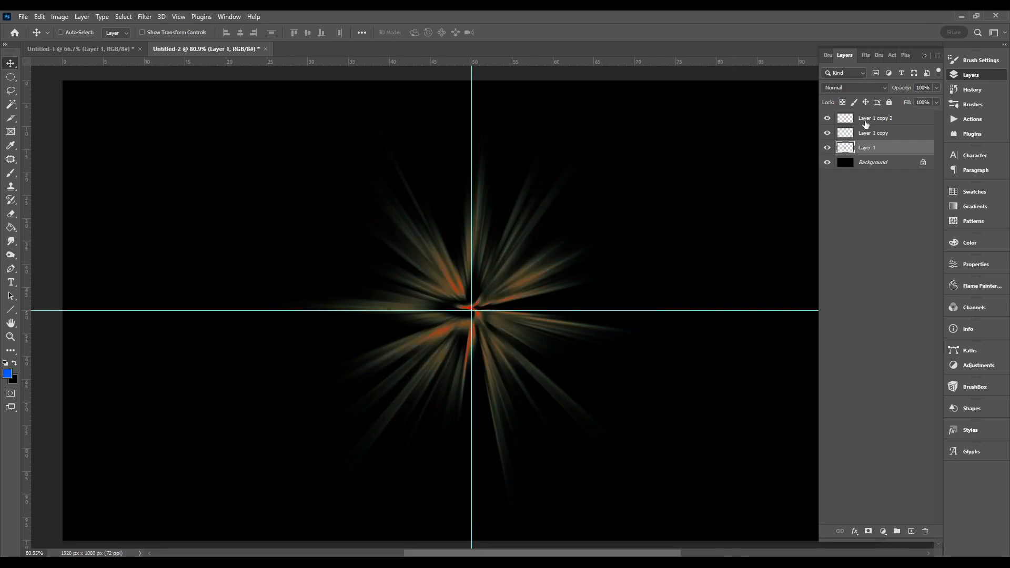
Step: Set the blending mode of Layer 1, Layer 1 copy and Layer 1 copy 2 to Linear Dodge (Add) again
{"action": "left_click", "coordinate": [865, 118], "text": "shift"}
{"action": "left_click", "coordinate": [855, 87]}
{"action": "left_click", "coordinate": [852, 181]}
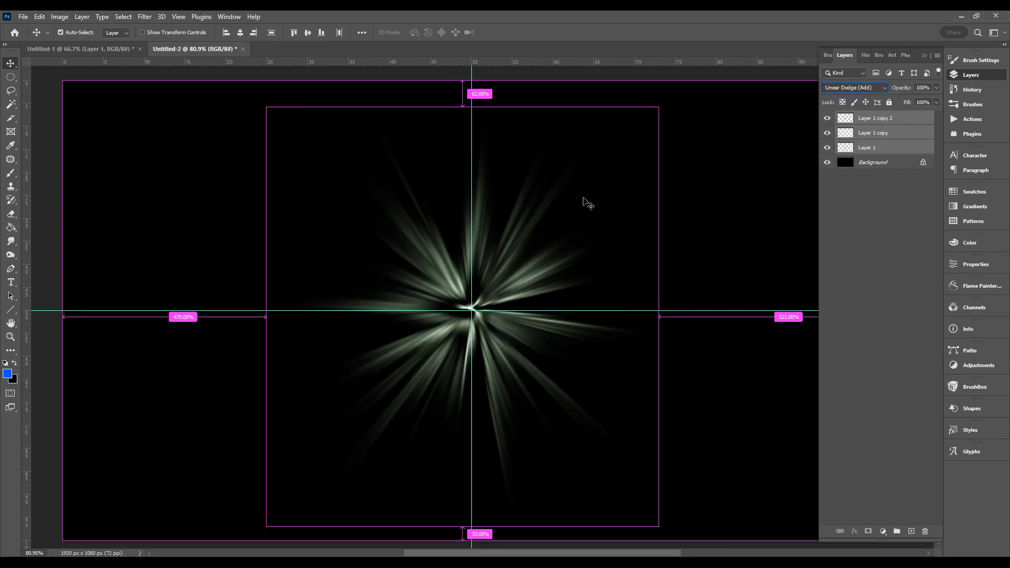
{"action": "key", "text": "ctrl+t"}
{"action": "key", "text": "Escape"}
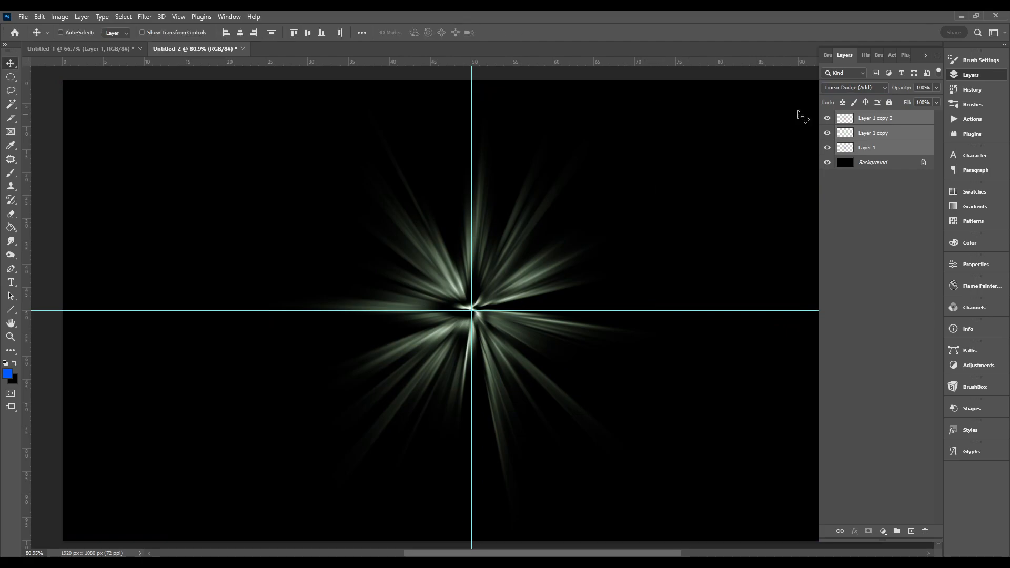
Step: Scale the red ray layer, Layer 1 copy 2, up proportionally with a free transform
{"action": "left_click", "coordinate": [884, 121]}
{"action": "key", "text": "ctrl+t"}
{"action": "left_click_drag", "start_coordinate": [660, 104], "coordinate": [719, 44]}
{"action": "key", "text": "Return"}
Step: Scale the blue ray layer, Layer 1, down so its rays are shorter than the green ones
{"action": "left_click", "coordinate": [864, 147]}
{"action": "key", "text": "ctrl+t"}
{"action": "left_click_drag", "start_coordinate": [654, 110], "coordinate": [609, 157]}
{"action": "left_click", "coordinate": [521, 32]}
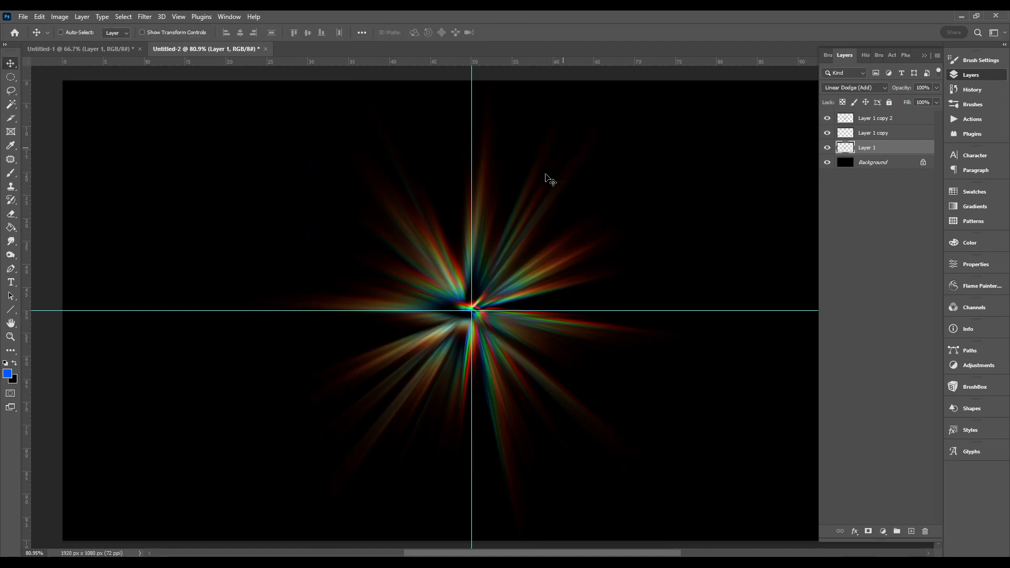
Step: Enlarge the red ray layer, Layer 1 copy 2, further so its rays extend well beyond the other colours
{"action": "left_click", "coordinate": [871, 119]}
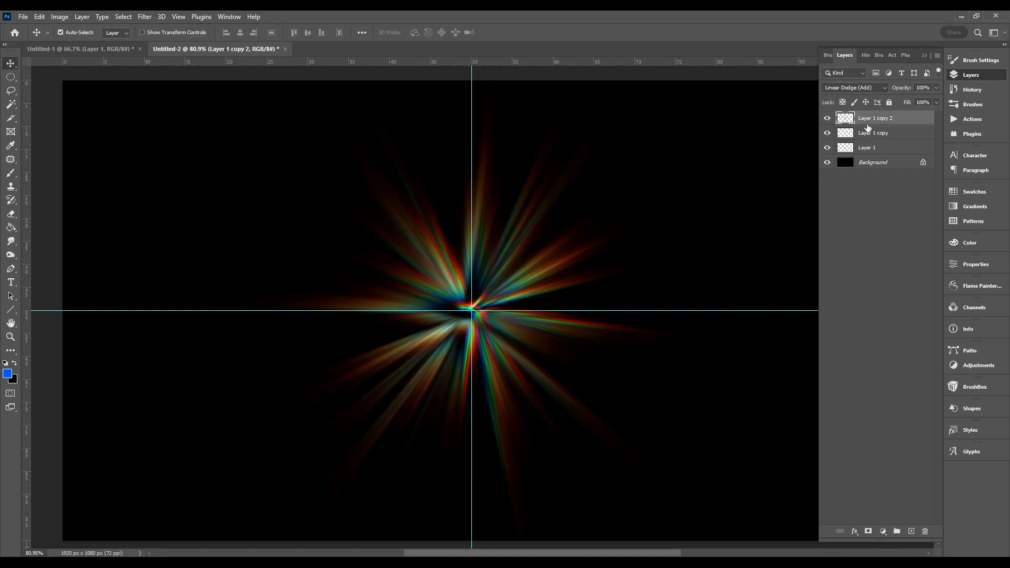
{"action": "key", "text": "ctrl+t"}
{"action": "left_click_drag", "start_coordinate": [715, 315], "coordinate": [784, 315]}
Step: Move the blue and green ray layers, Layer 1 and Layer 1 copy, so their bounding-box centres sit on the guide intersection
{"action": "left_click", "coordinate": [863, 151]}
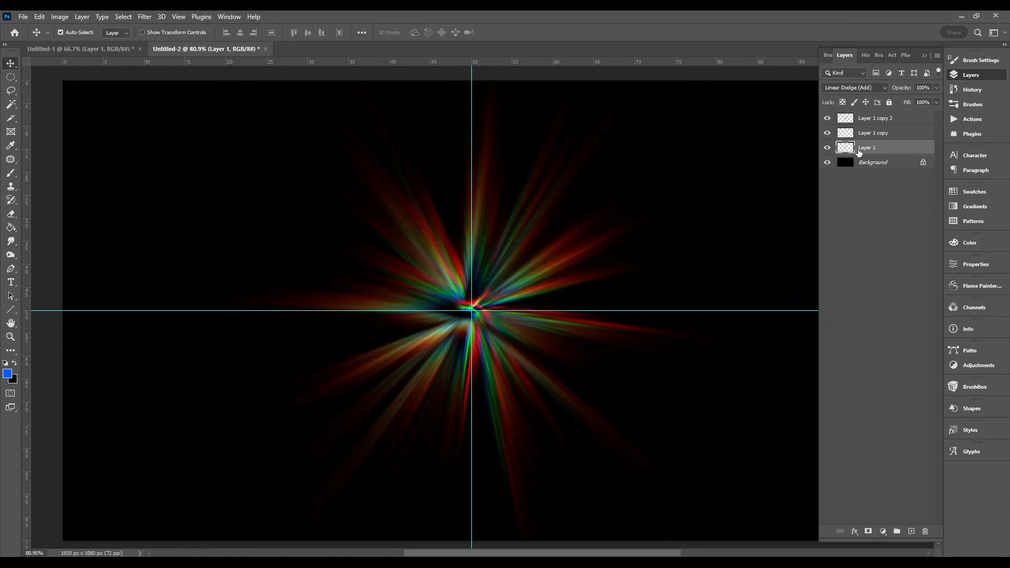
{"action": "key", "text": "ctrl+t"}
{"action": "mouse_move", "coordinate": [609, 319]}
{"action": "left_mouse_down"}
{"action": "mouse_move", "coordinate": [558, 330]}
{"action": "mouse_move", "coordinate": [598, 320]}
{"action": "left_mouse_up"}
{"action": "key", "text": "ctrl+z"}
{"action": "left_click_drag", "start_coordinate": [516, 344], "coordinate": [526, 339]}
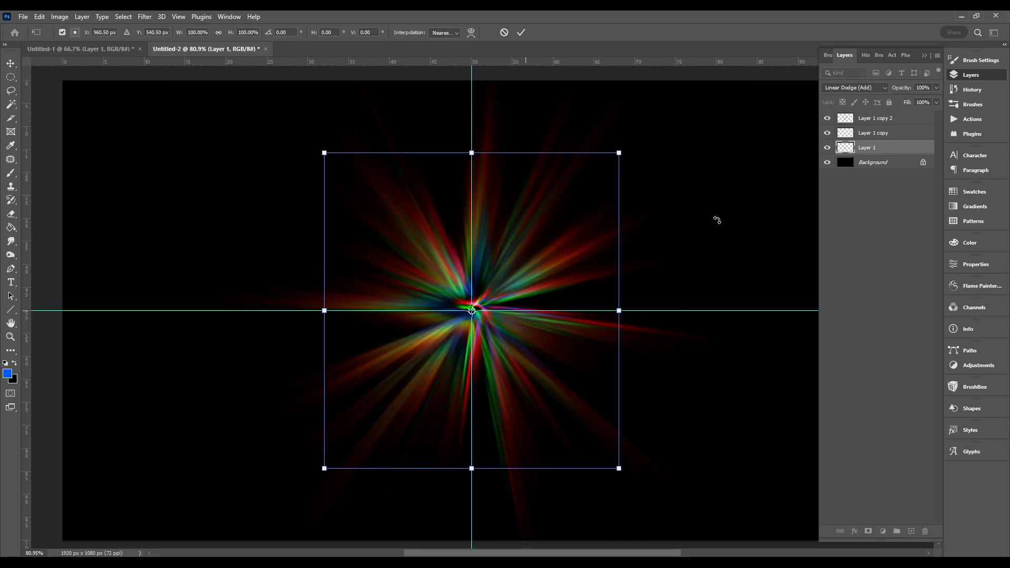
{"action": "left_click", "coordinate": [851, 138]}
{"action": "key", "text": "ctrl+t"}
{"action": "mouse_move", "coordinate": [532, 338]}
{"action": "left_mouse_down"}
{"action": "mouse_move", "coordinate": [543, 335]}
{"action": "mouse_move", "coordinate": [534, 339]}
{"action": "left_mouse_up"}
Step: Centre the red ray layer, Layer 1 copy 2, on the guide intersection and scale it up again
{"action": "left_click", "coordinate": [866, 120]}
{"action": "key", "text": "ctrl+t"}
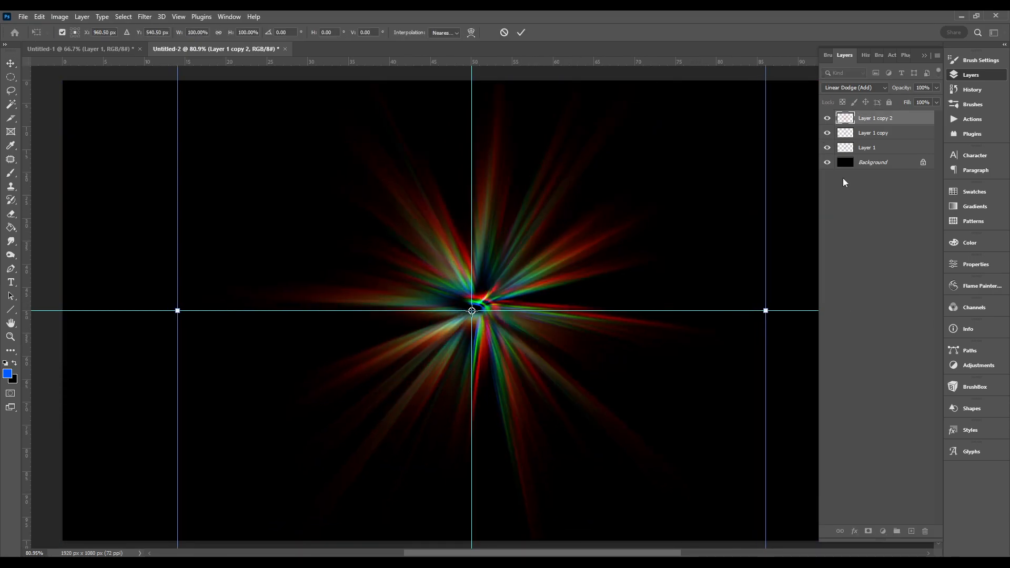
{"action": "left_click_drag", "start_coordinate": [765, 312], "coordinate": [822, 278]}
Step: Scale the green ray layer, Layer 1 copy, down around the guide intersection
{"action": "left_click", "coordinate": [870, 133]}
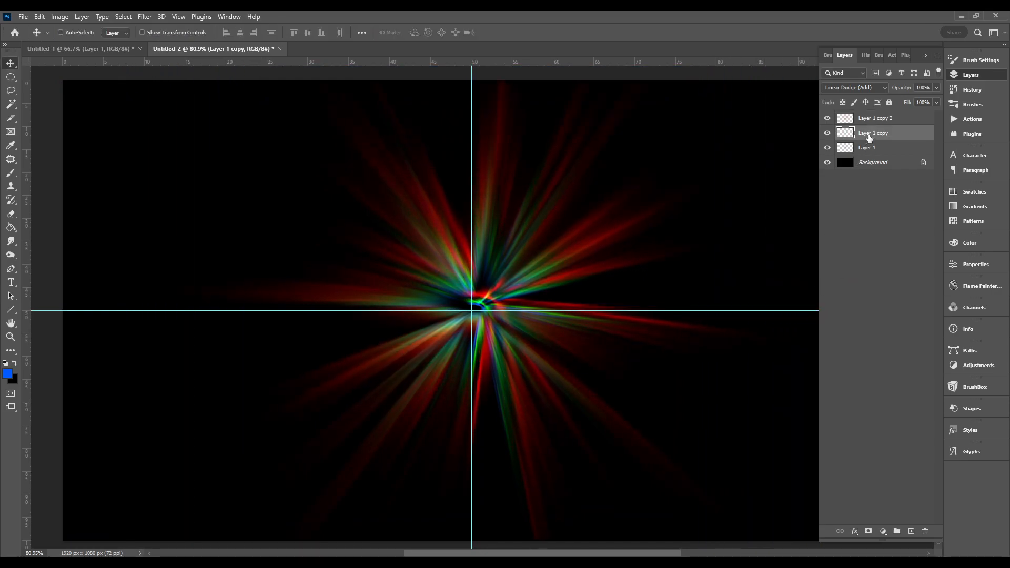
{"action": "key", "text": "ctrl+t"}
{"action": "left_click_drag", "start_coordinate": [668, 313], "coordinate": [588, 339]}
Step: Scale the blue ray layer, Layer 1, up to about 170.85% with a free transform
{"action": "left_click", "coordinate": [861, 148]}
{"action": "key", "text": "ctrl+t"}
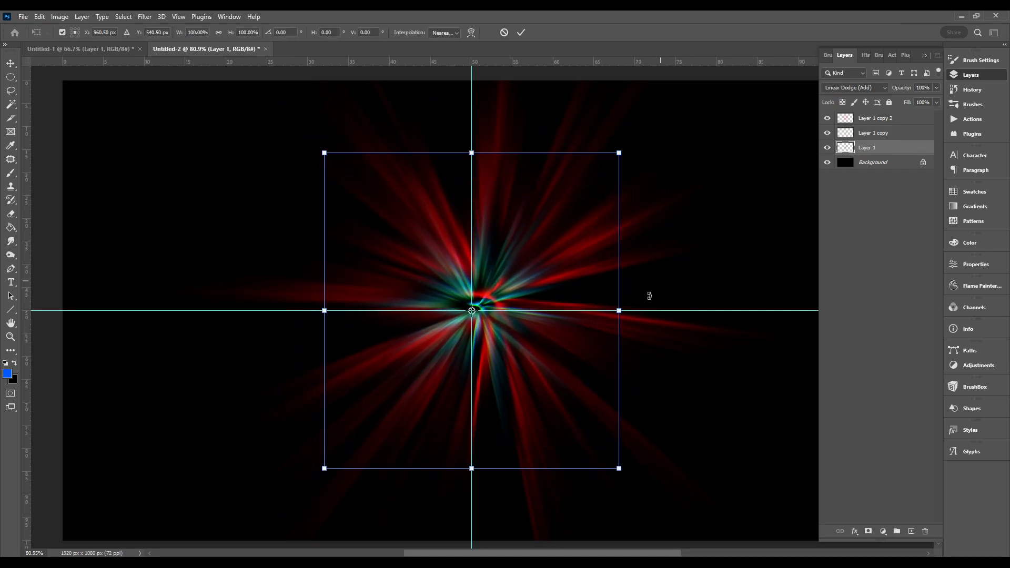
{"action": "left_click_drag", "start_coordinate": [621, 311], "coordinate": [675, 322]}
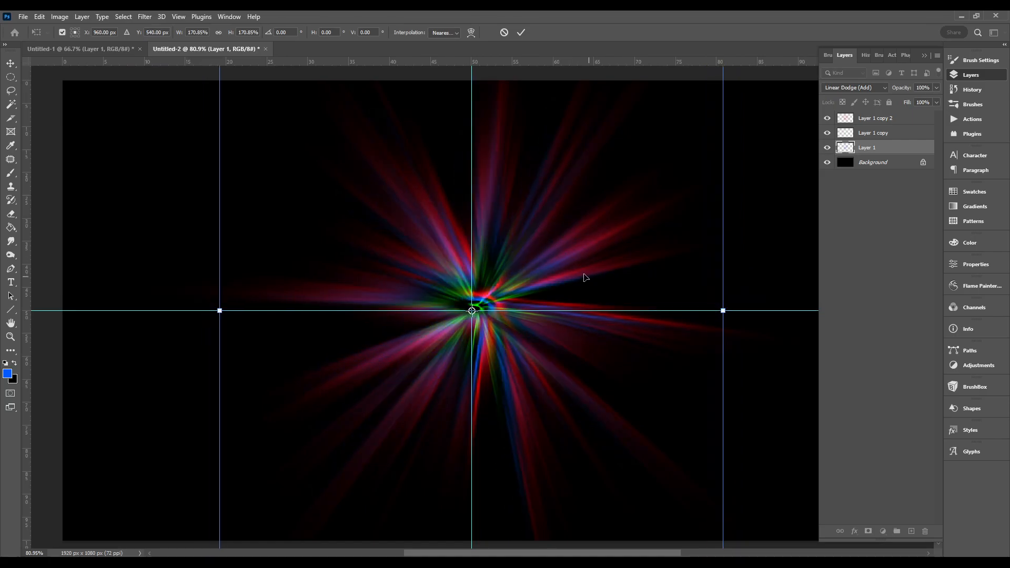
{"action": "left_click", "coordinate": [520, 33]}
{"action": "key", "text": "z"}
{"action": "left_click_drag", "start_coordinate": [584, 289], "coordinate": [571, 286]}
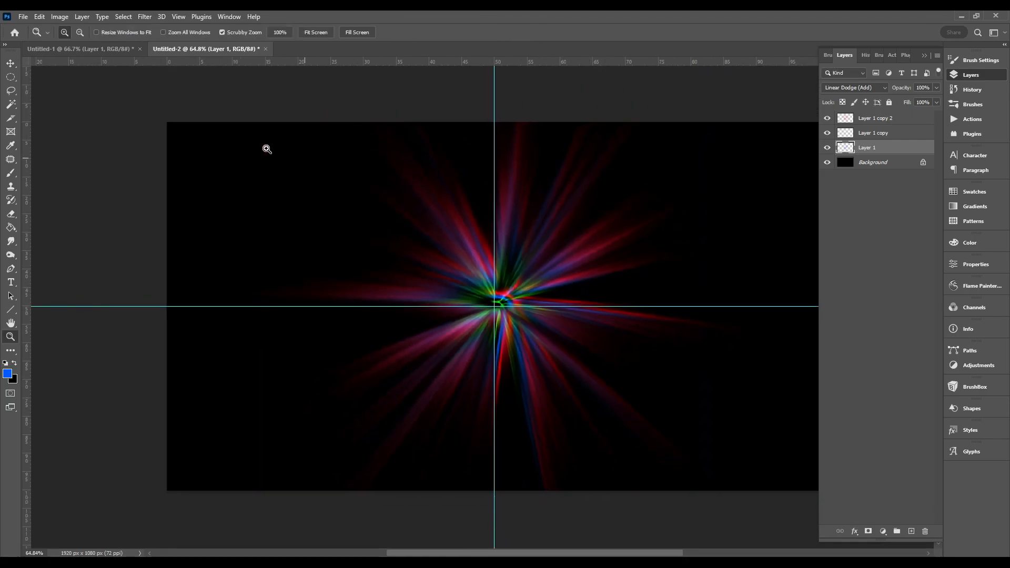
Step: In the Untitled-1 document, scale the red ray layer, Layer 1 copy 2, down to about 63.06%
{"action": "left_click", "coordinate": [93, 52]}
{"action": "left_click_drag", "start_coordinate": [497, 356], "coordinate": [506, 361]}
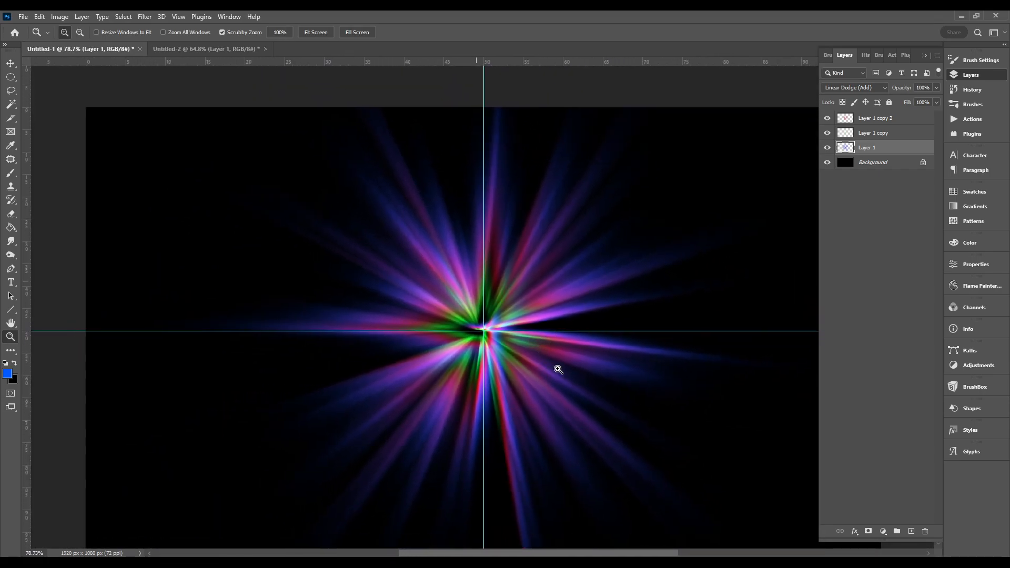
{"action": "left_click", "coordinate": [878, 116]}
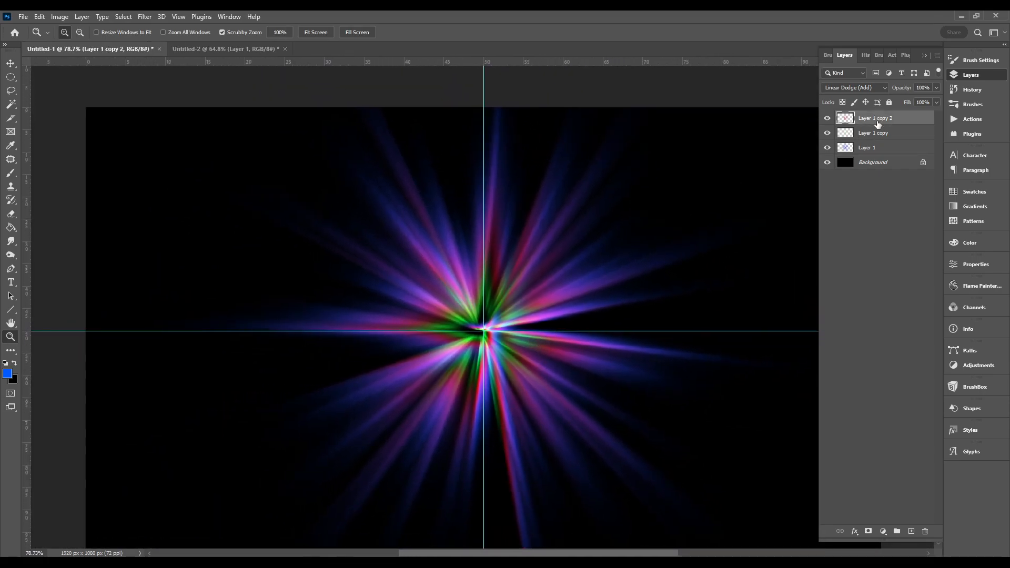
{"action": "key", "text": "ctrl+t"}
{"action": "left_click_drag", "start_coordinate": [741, 77], "coordinate": [646, 172]}
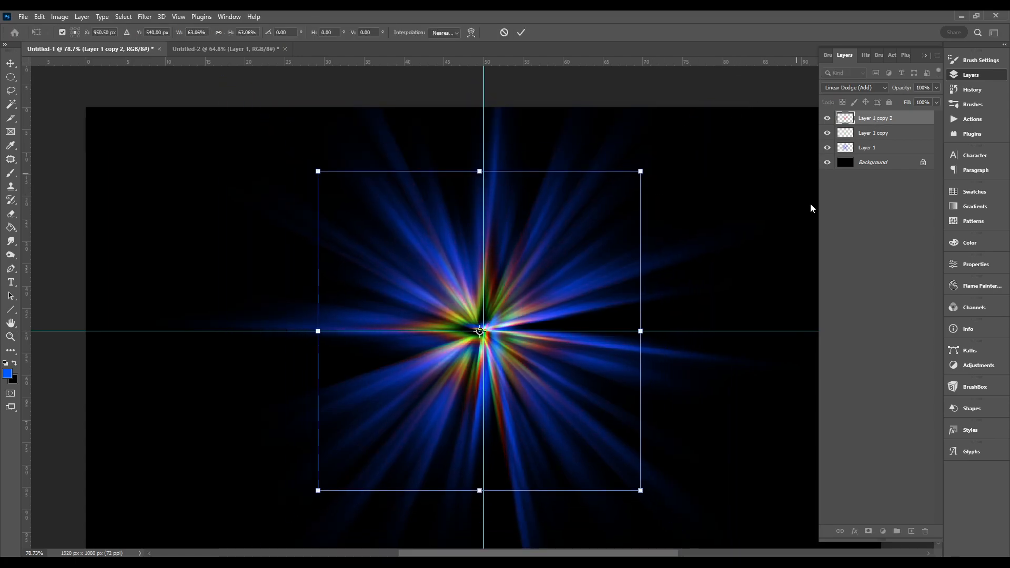
{"action": "left_click", "coordinate": [521, 33]}
Step: Scale the blue ray layer, Layer 1, in Untitled-1 down to about 17.77% with a free transform
{"action": "left_click", "coordinate": [872, 149]}
{"action": "key", "text": "ctrl+t"}
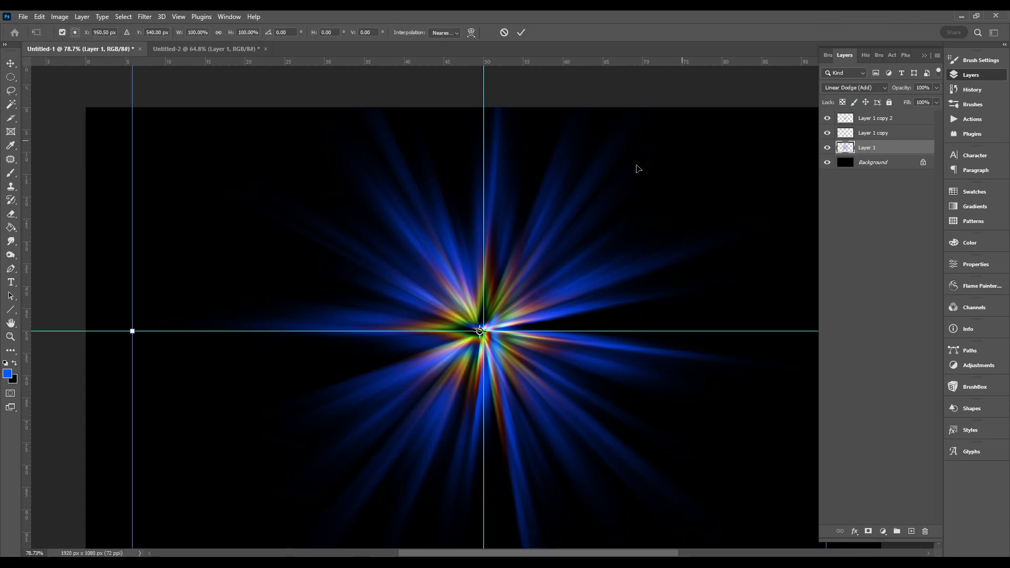
{"action": "left_click_drag", "start_coordinate": [132, 334], "coordinate": [417, 335]}
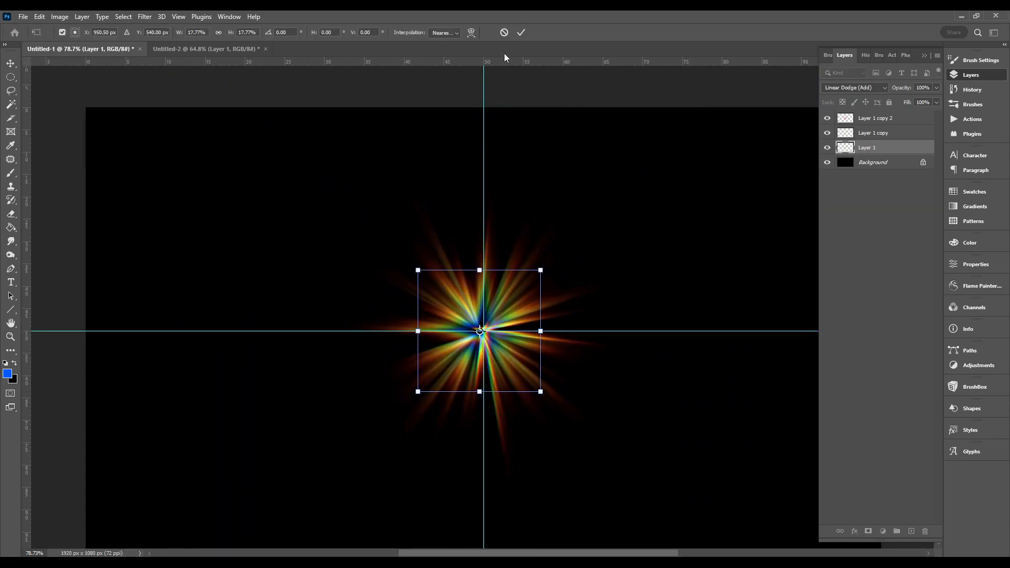
{"action": "left_click", "coordinate": [521, 33]}
{"action": "key", "text": "z"}
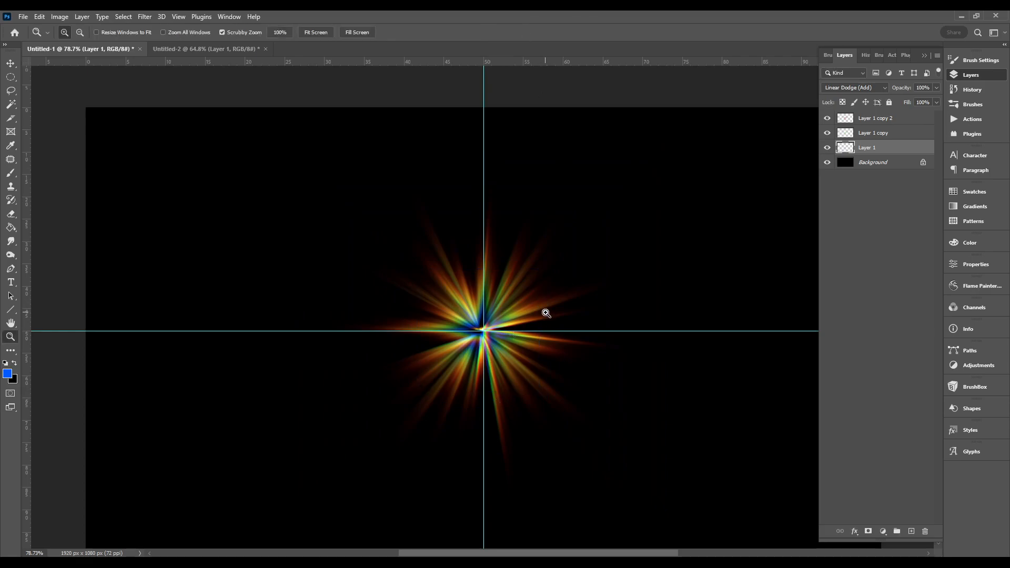